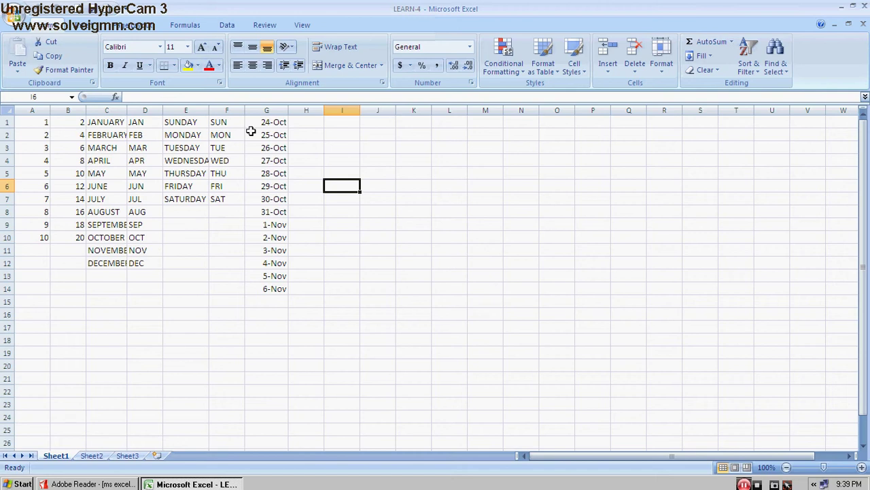
# - Set the width of column E, which holds the full weekday names, to 14
pyautogui.click(186, 110)
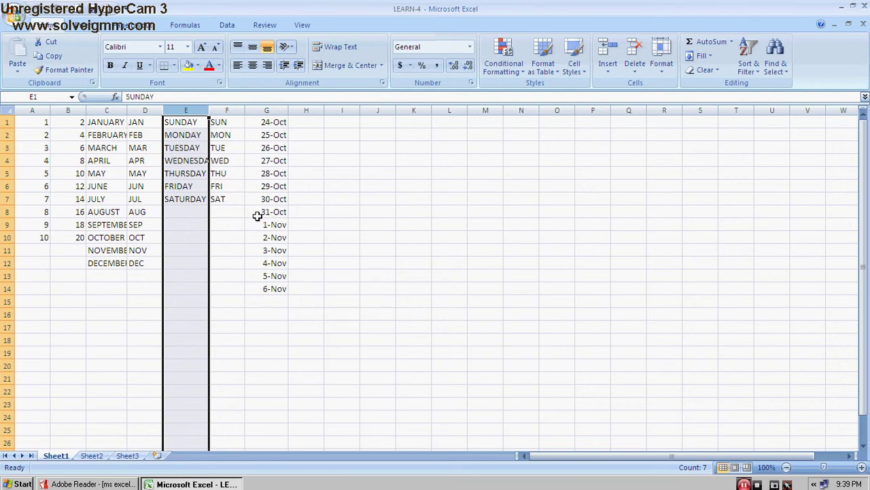
pyautogui.click(190, 161)
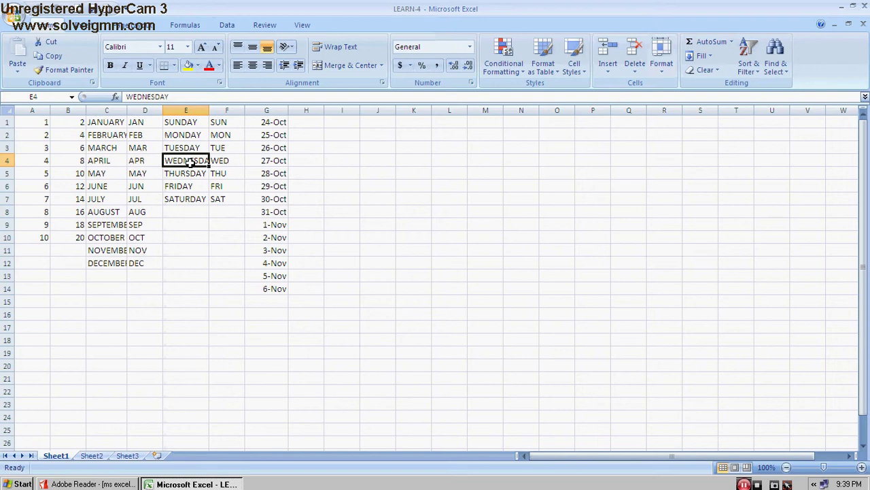
pyautogui.click(661, 70)
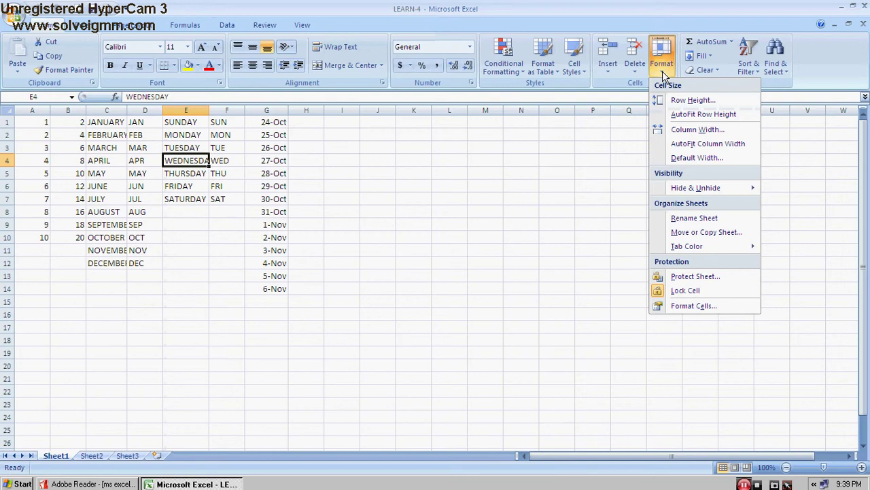
pyautogui.click(706, 128)
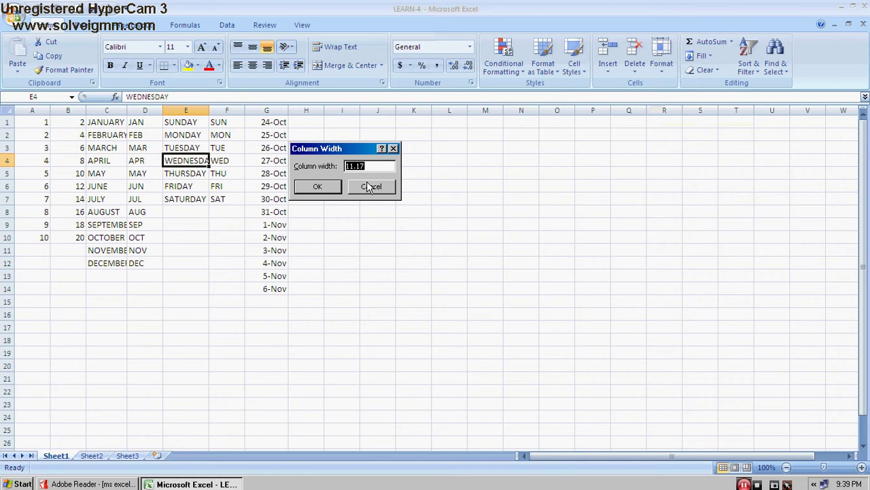
pyautogui.write('14')
pyautogui.click(313, 186)
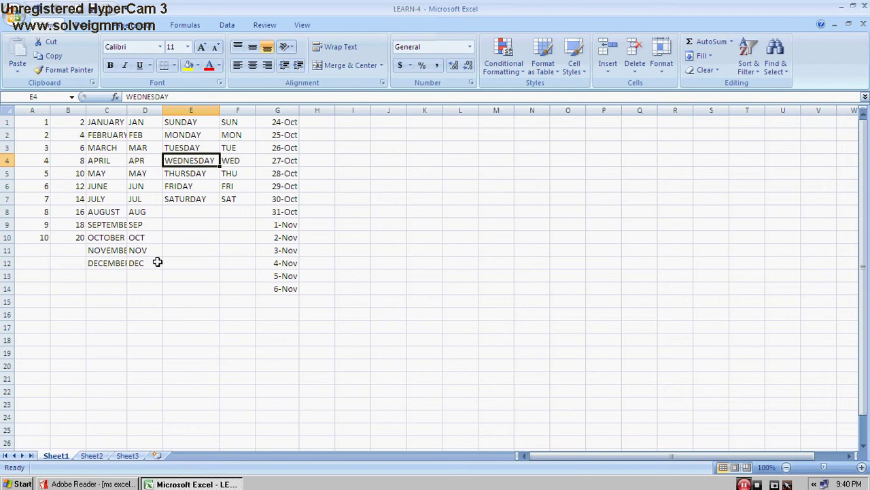
# - Widen column C just enough to fit the longest month names, such as SEPTEMBER and NOVEMBER
pyautogui.click(106, 110)
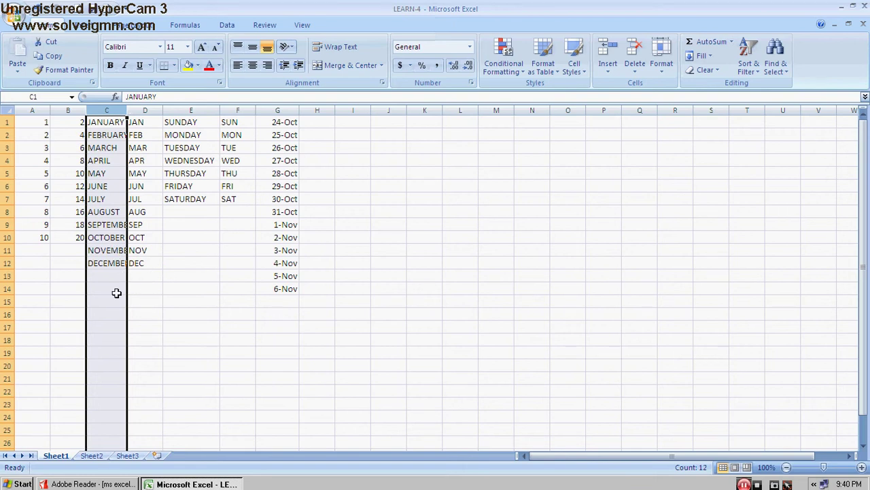
pyautogui.click(104, 274)
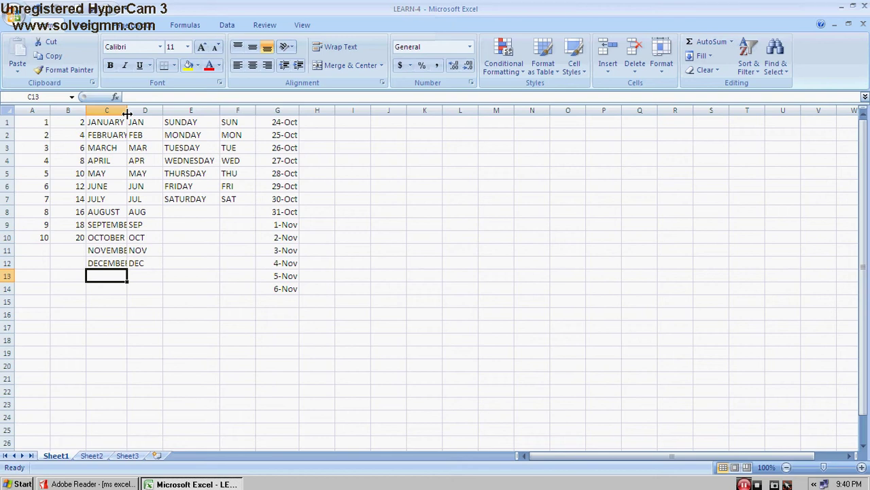
pyautogui.moveTo(127, 113); pyautogui.dragTo(134, 116)
pyautogui.click(139, 120)
pyautogui.click(211, 236)
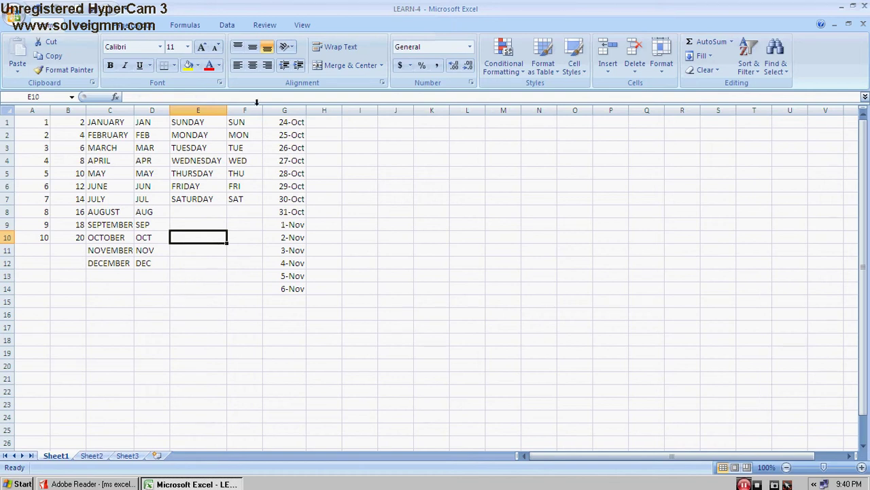
# - Stretch column F to about twice its width, well beyond its weekday abbreviations
pyautogui.moveTo(262, 109); pyautogui.dragTo(299, 109)
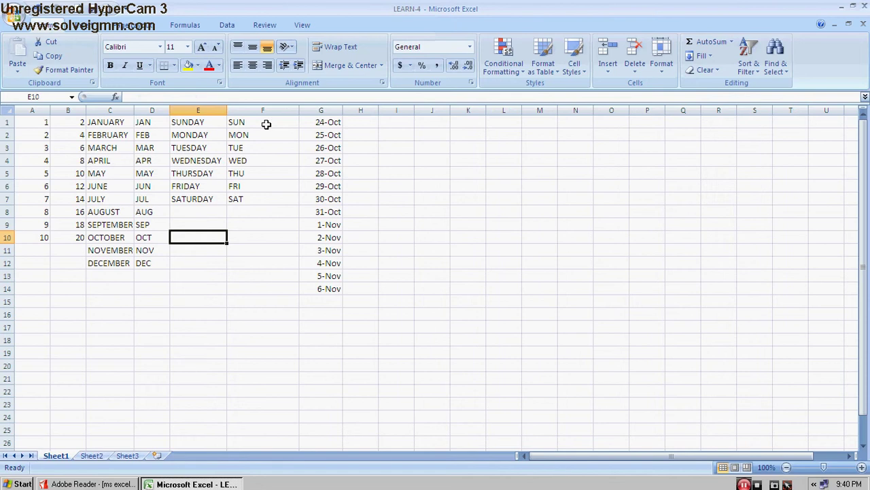
pyautogui.click(266, 124)
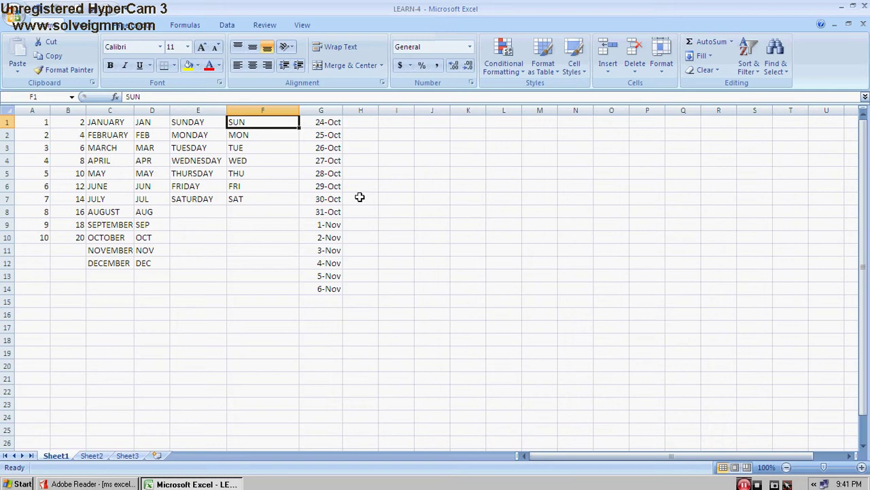
pyautogui.click(277, 211)
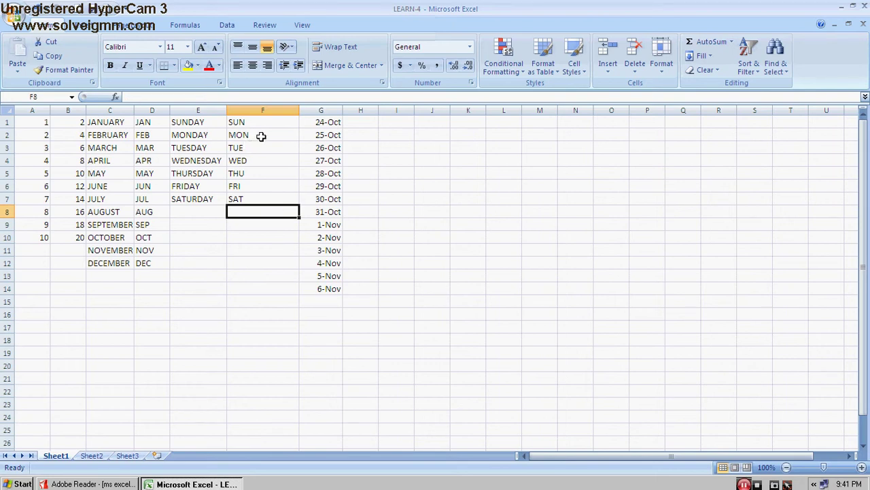
# - AutoFit the width of column F to the SUN entry in cell F1
pyautogui.click(252, 108)
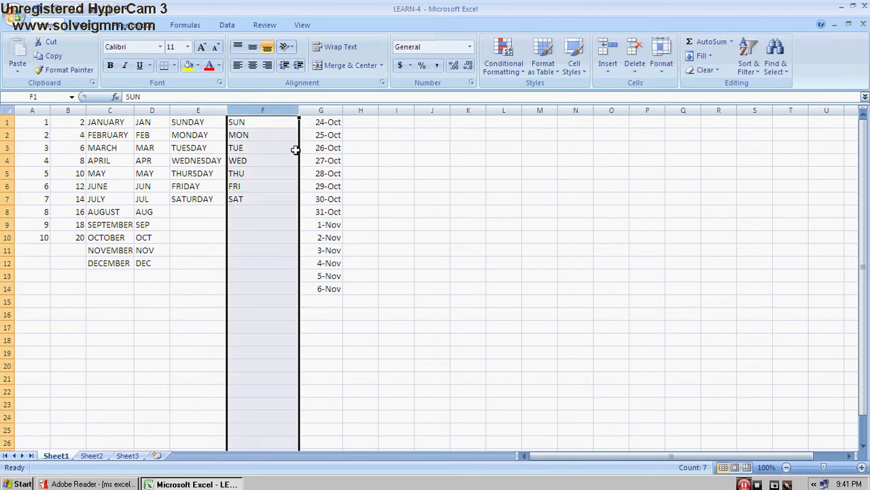
pyautogui.click(242, 124)
pyautogui.click(257, 148)
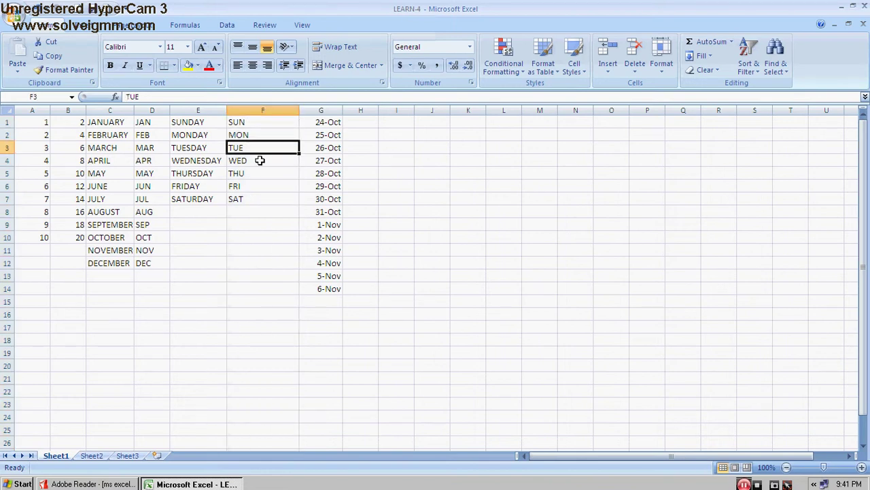
pyautogui.click(266, 173)
pyautogui.click(267, 160)
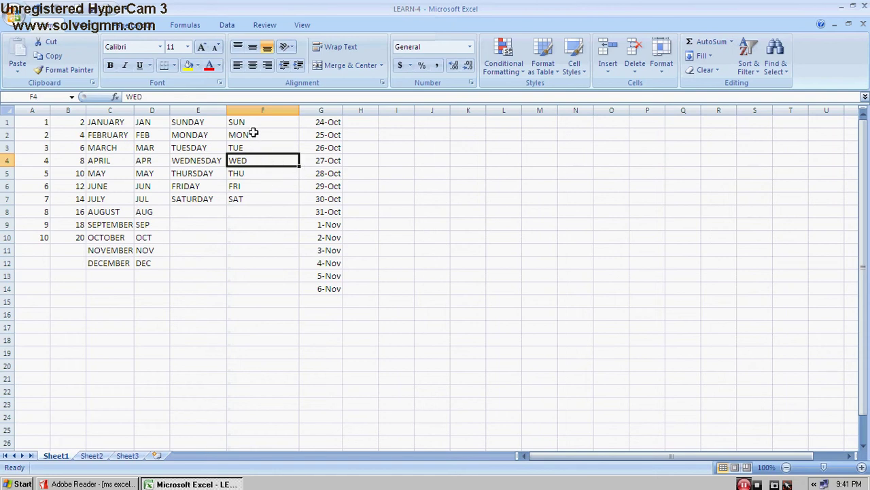
pyautogui.doubleClick(255, 134)
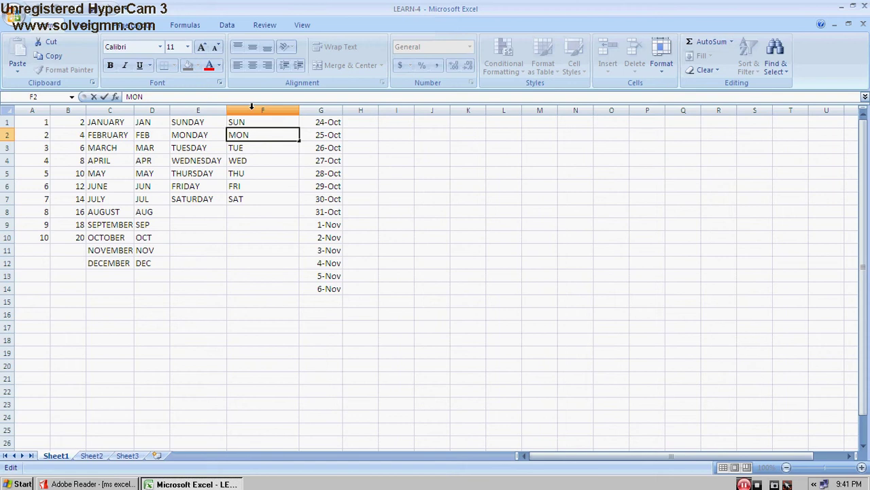
pyautogui.click(257, 160)
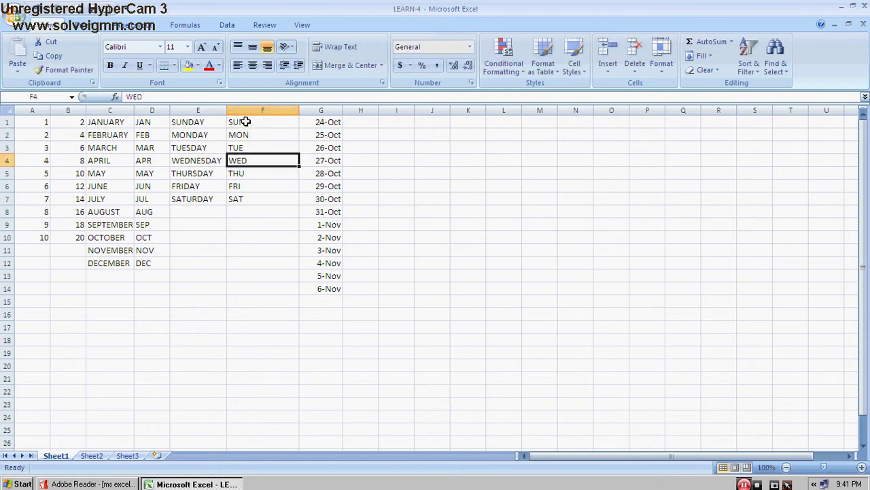
pyautogui.click(245, 121)
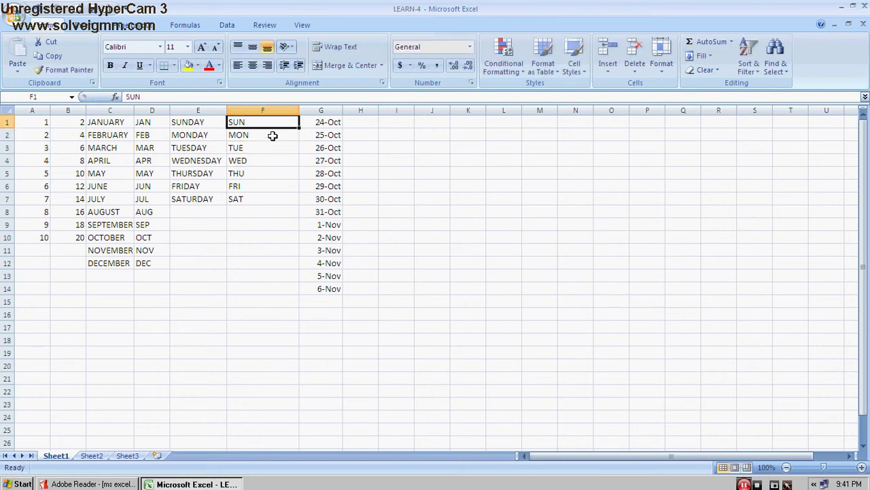
pyautogui.click(662, 68)
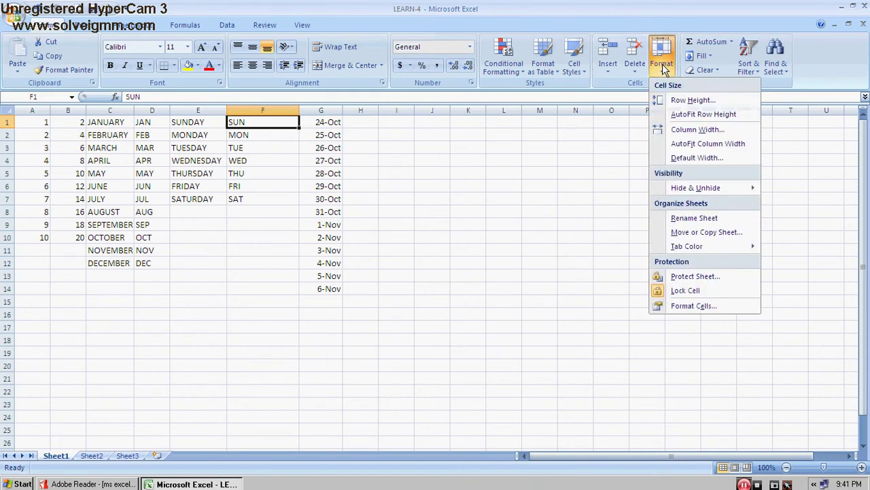
pyautogui.click(721, 149)
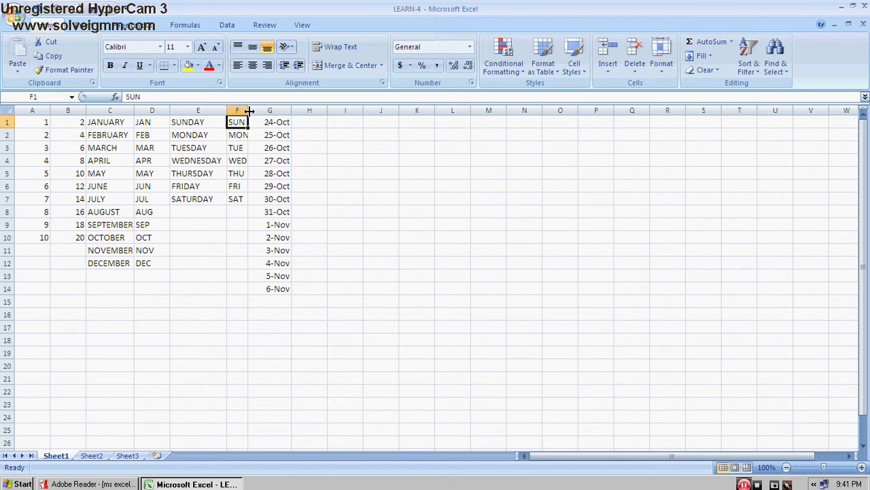
# - Widen column F slightly by hand to leave a little space beside the weekday abbreviations
pyautogui.moveTo(249, 111)
pyautogui.mouseDown()
pyautogui.moveTo(330, 111)
pyautogui.moveTo(250, 112)
pyautogui.mouseUp()
pyautogui.click(284, 200)
pyautogui.moveTo(249, 114); pyautogui.dragTo(249, 114)
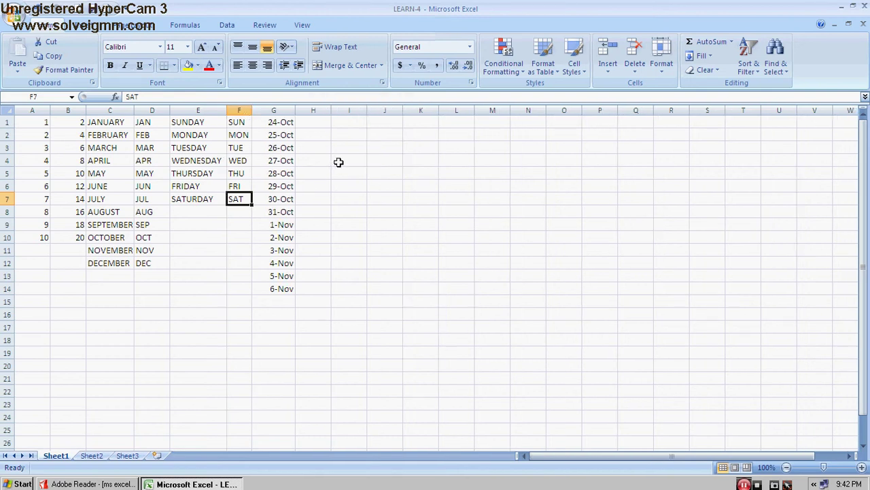
pyautogui.click(387, 197)
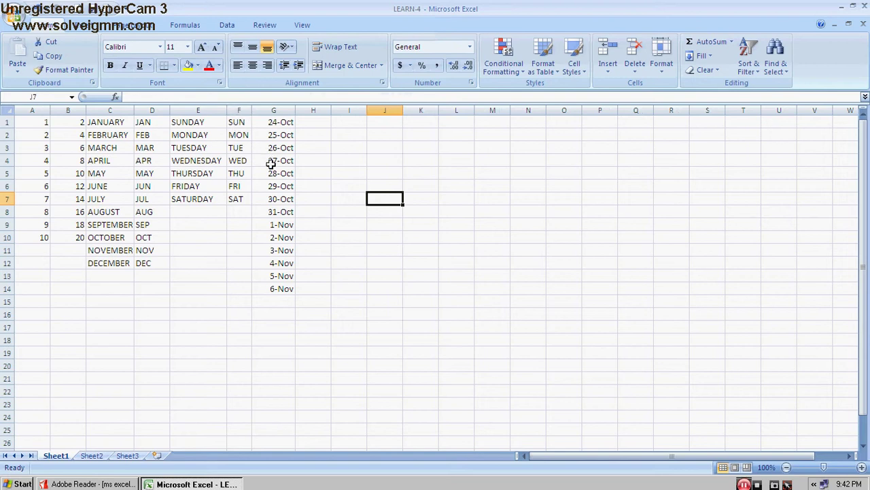
# - Delete column E containing the full weekday names
pyautogui.click(193, 109)
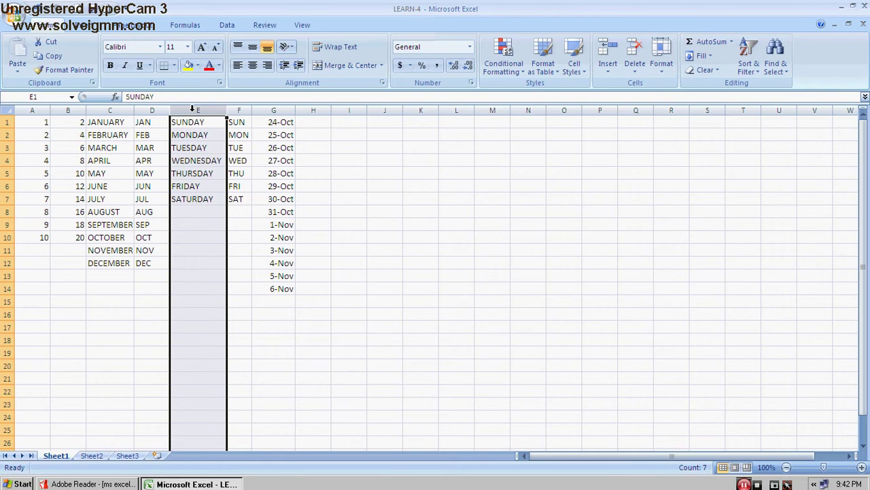
pyautogui.rightClick(193, 109)
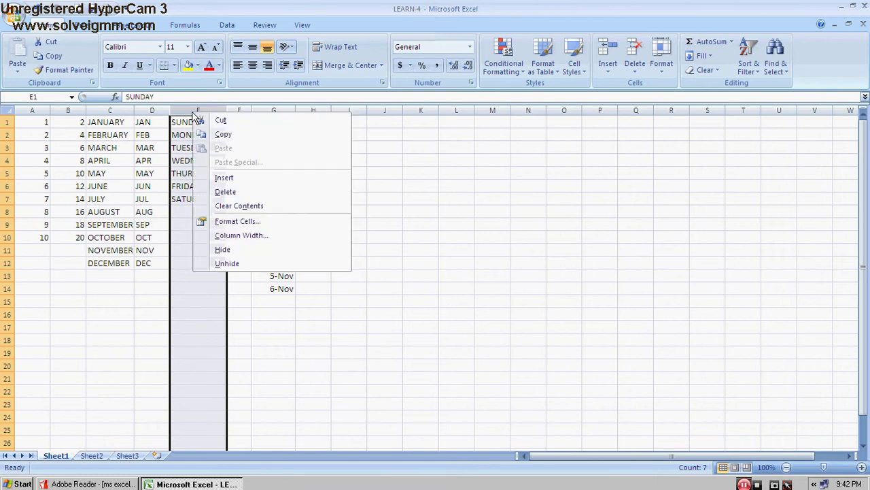
pyautogui.click(232, 193)
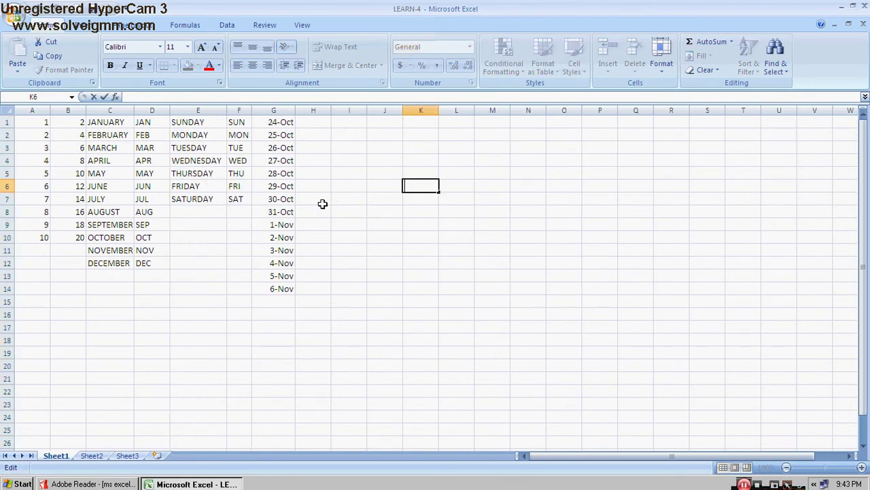
pyautogui.click(321, 209)
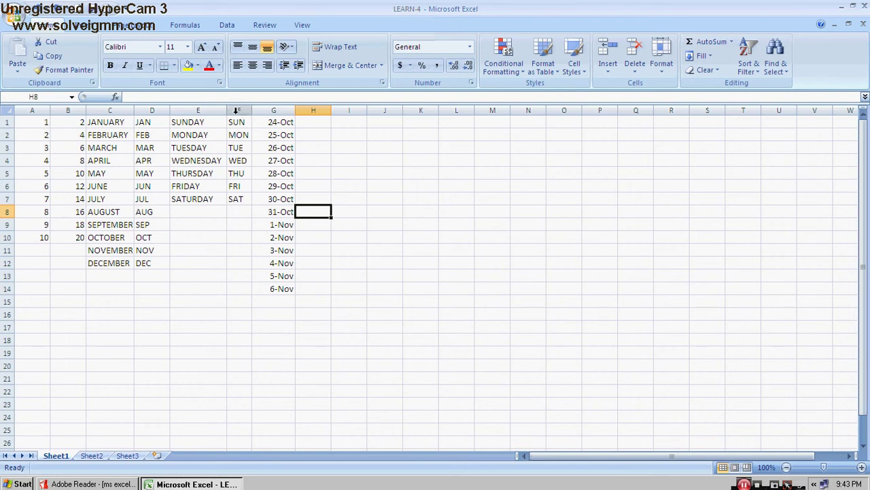
# - Hide column F, which contains the weekday abbreviations
pyautogui.click(237, 136)
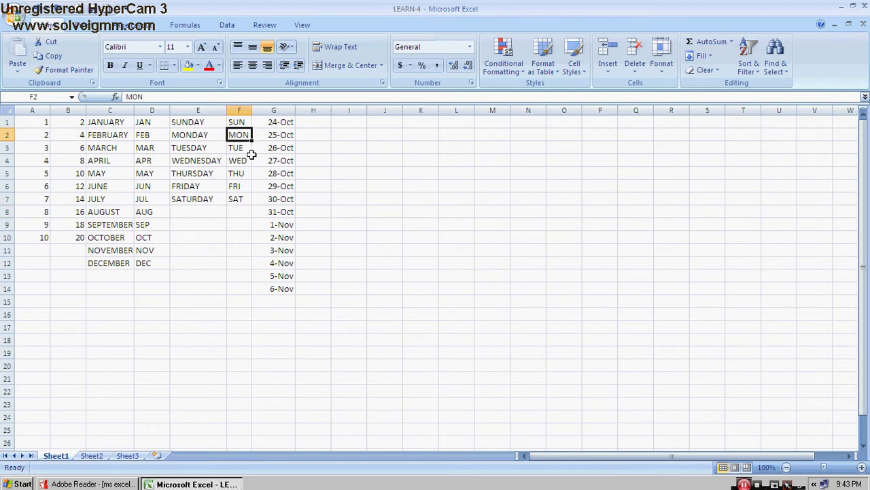
pyautogui.click(239, 108)
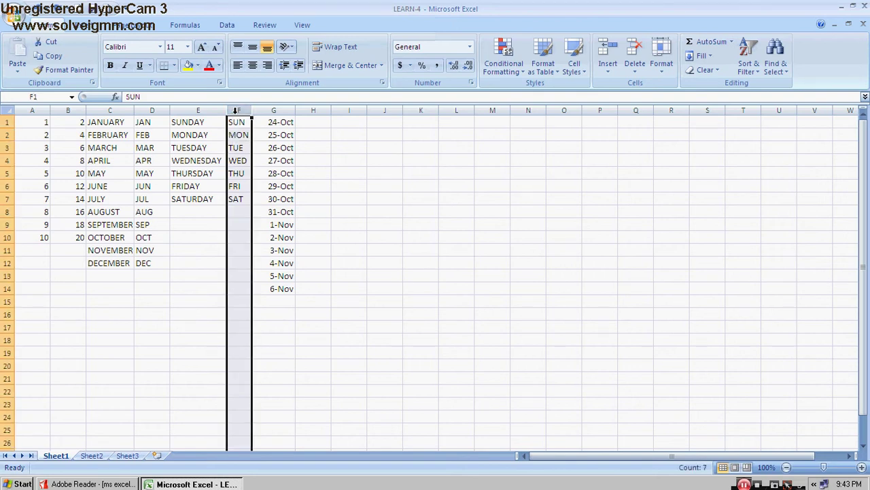
pyautogui.rightClick(236, 110)
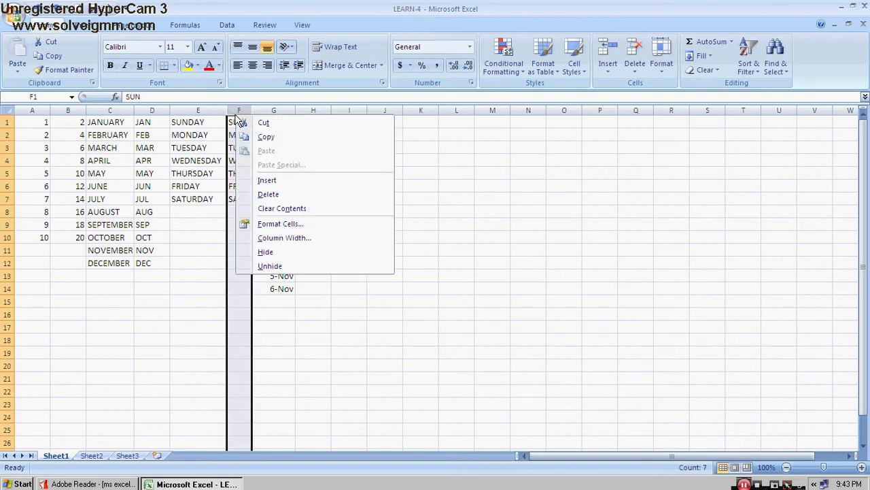
pyautogui.click(279, 253)
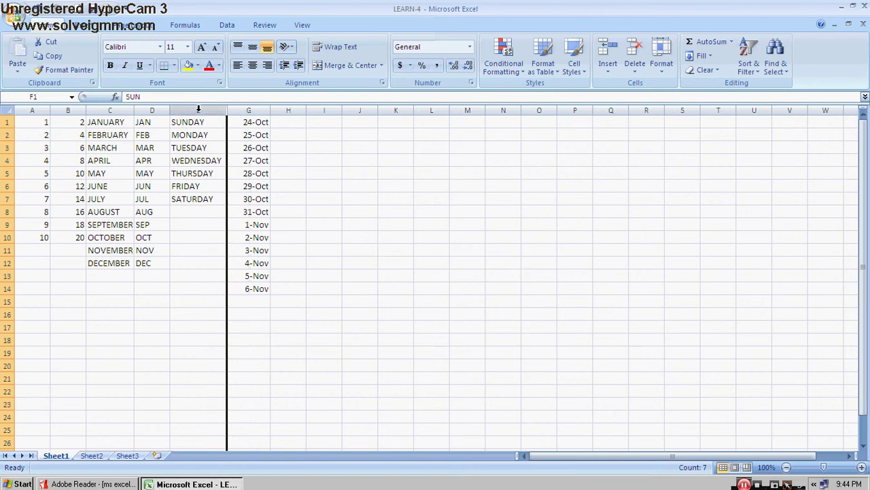
# - Unhide column F by selecting its neighbouring columns E and G together
pyautogui.click(200, 111)
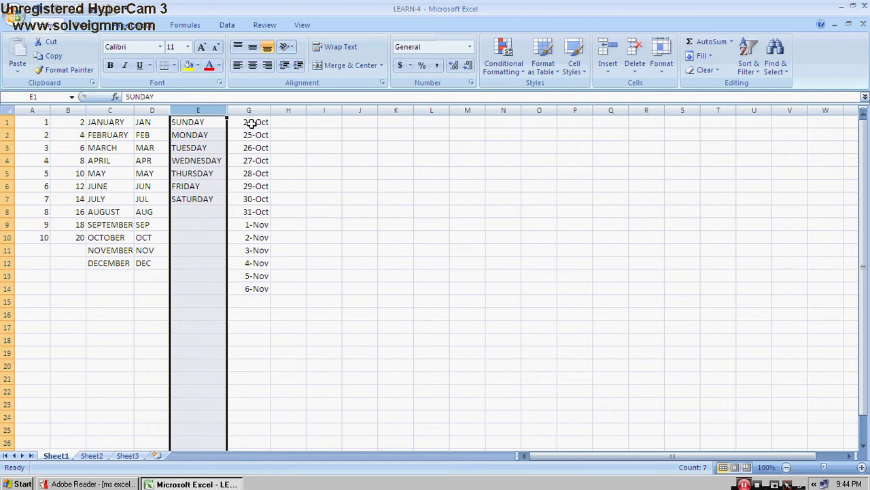
pyautogui.hotkey('shift', 'Right')
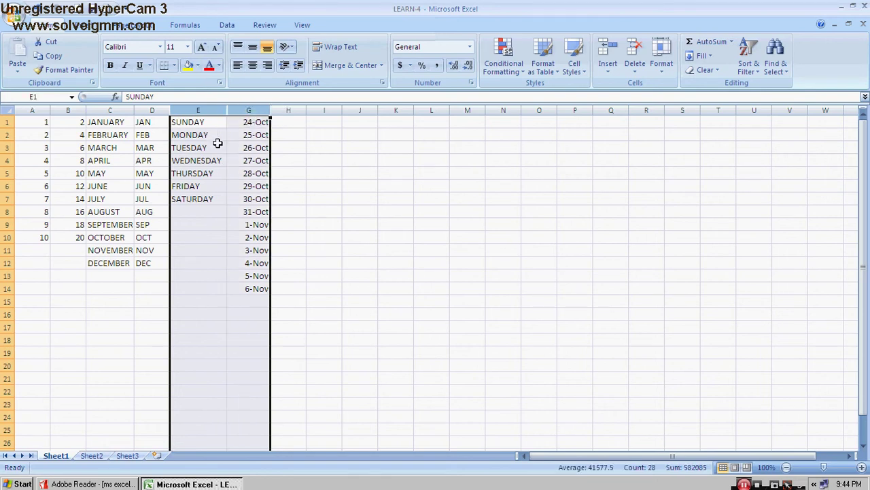
pyautogui.rightClick(218, 144)
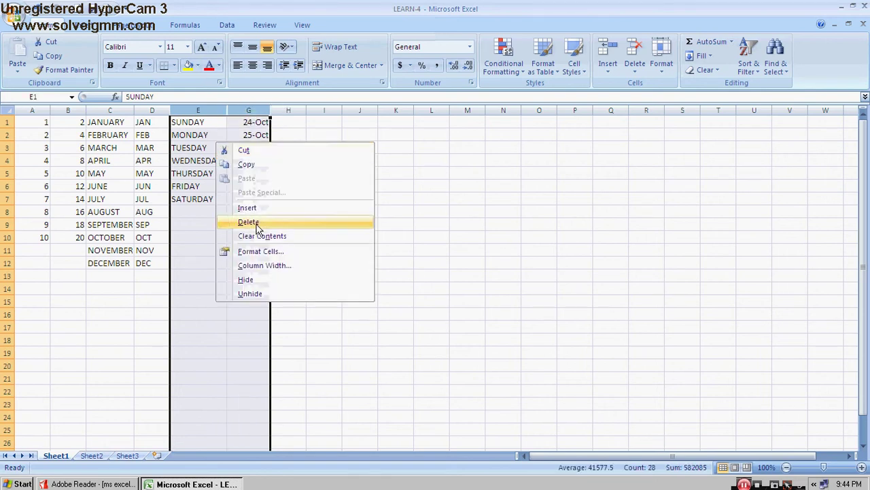
pyautogui.click(259, 293)
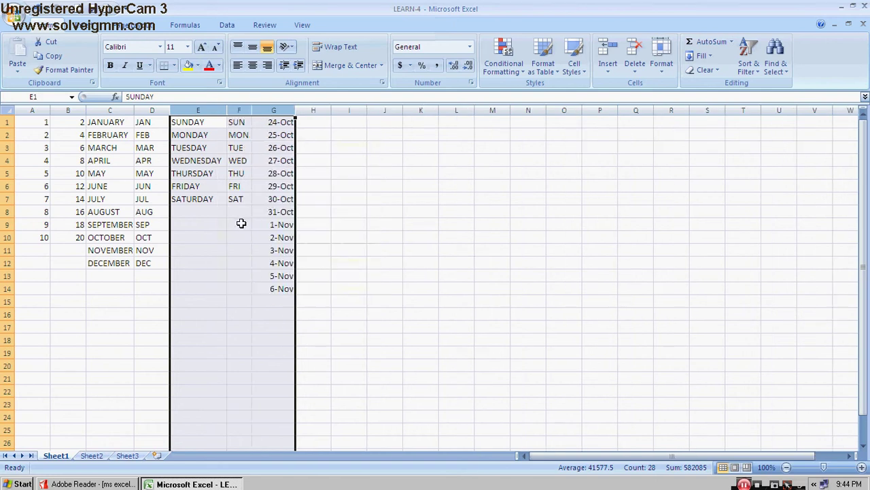
pyautogui.click(328, 226)
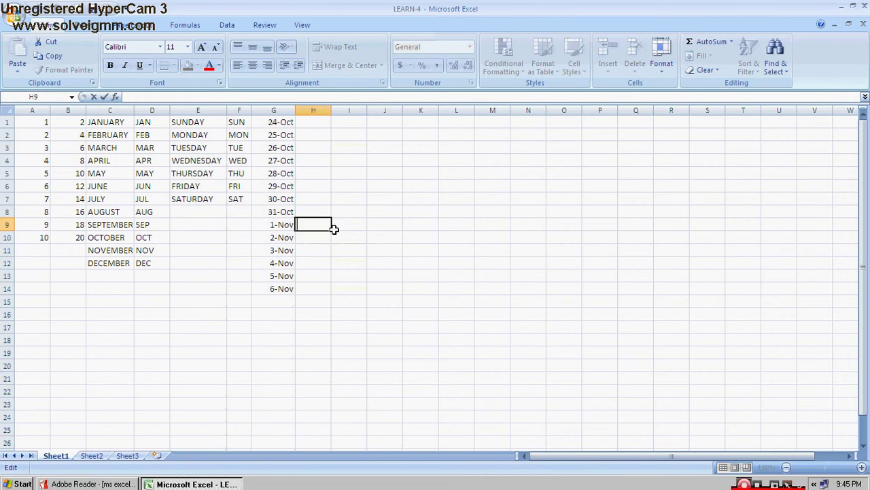
pyautogui.click(306, 251)
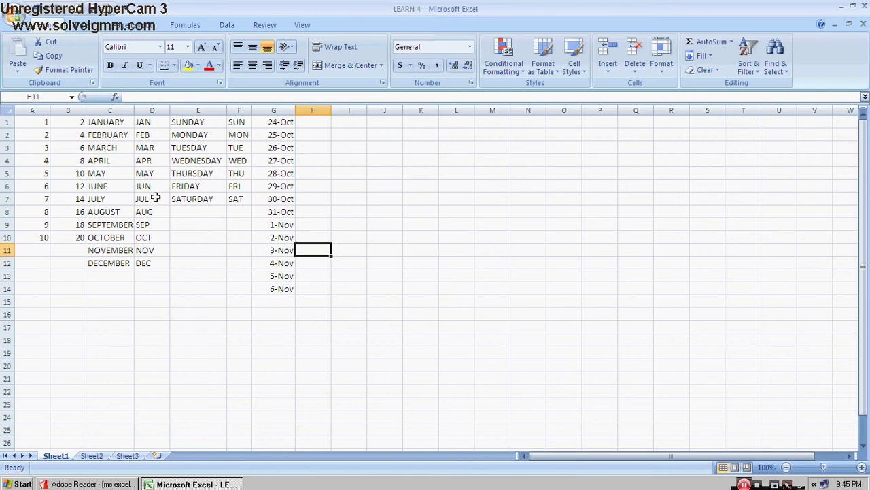
# - Increase the height of row 2, the February row, by hand to roughly three times its standard height
pyautogui.click(6, 135)
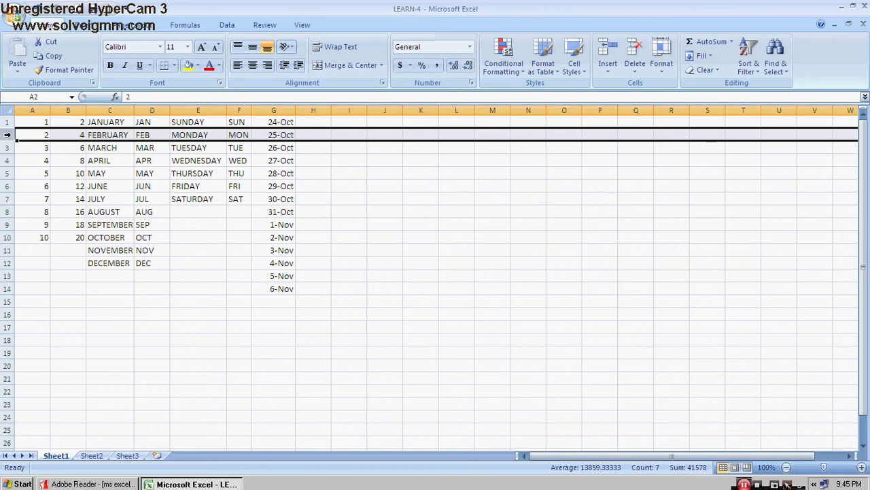
pyautogui.click(34, 170)
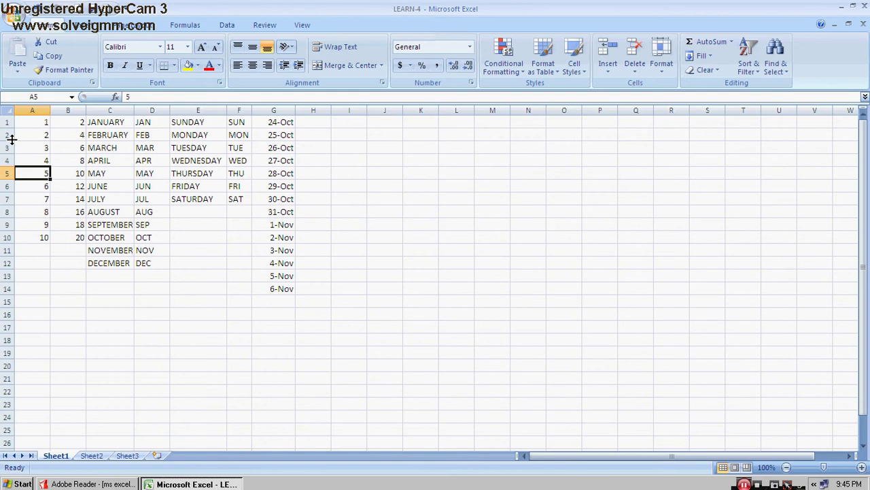
pyautogui.moveTo(12, 139); pyautogui.dragTo(15, 166)
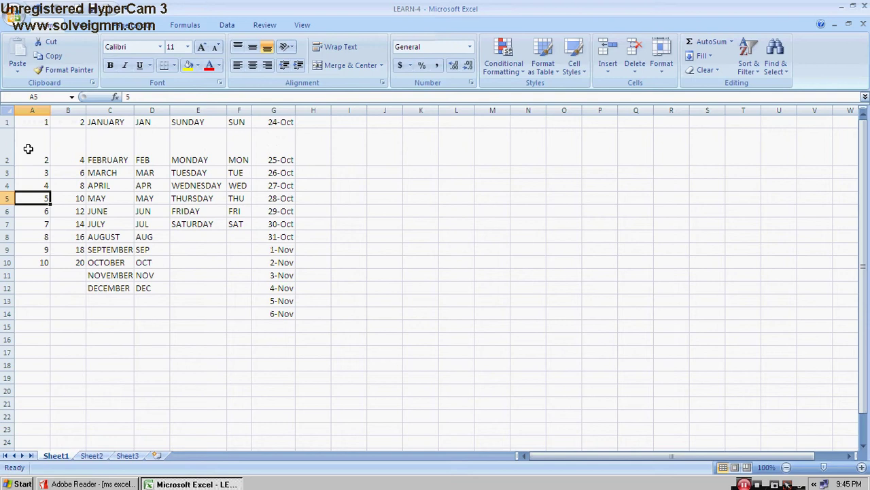
pyautogui.click(29, 148)
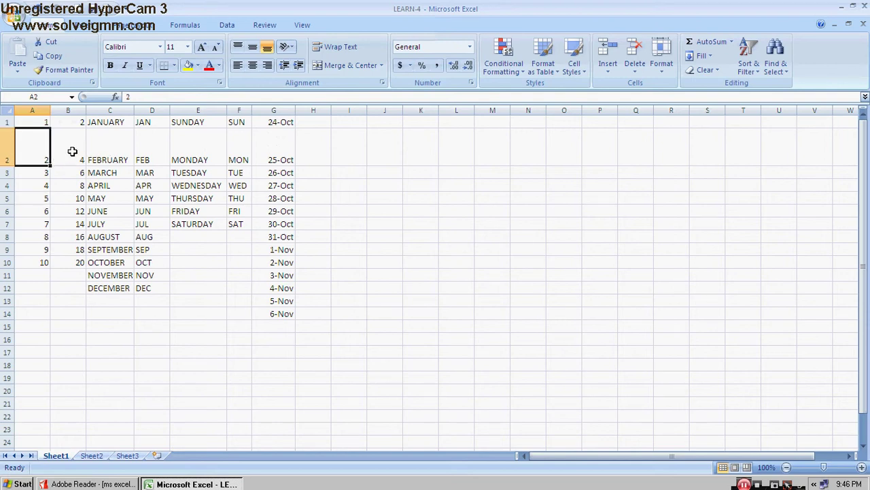
pyautogui.click(61, 215)
# - Apply AutoFit Row Height to the enlarged row 2
pyautogui.click(33, 152)
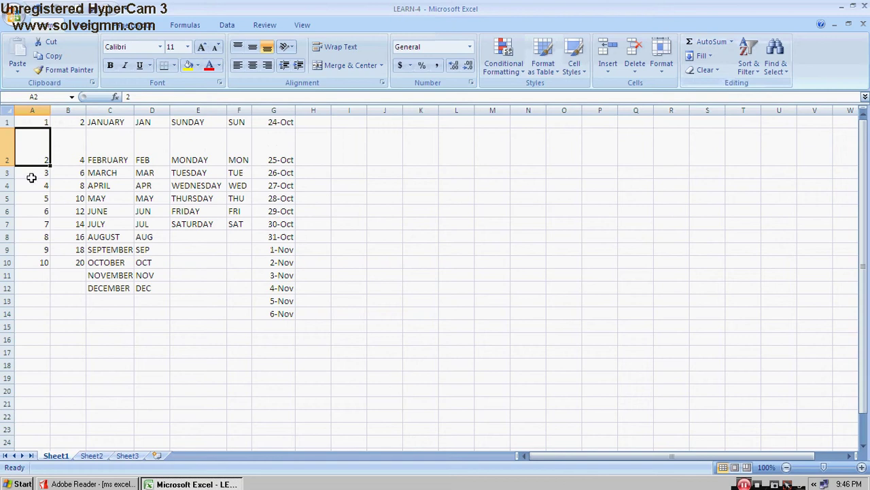
pyautogui.click(663, 72)
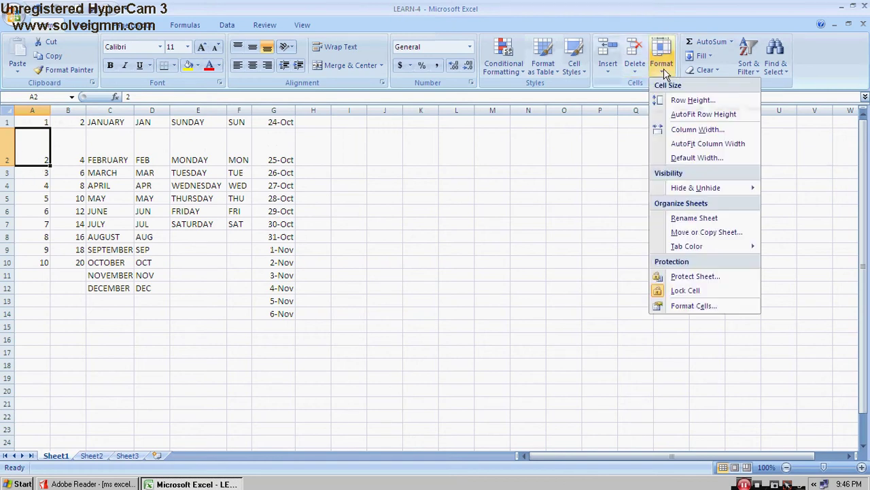
pyautogui.click(690, 116)
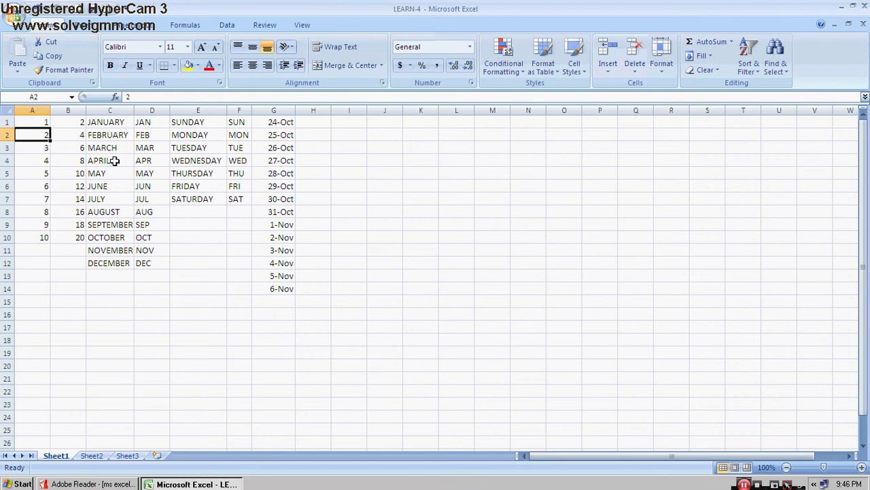
pyautogui.click(88, 198)
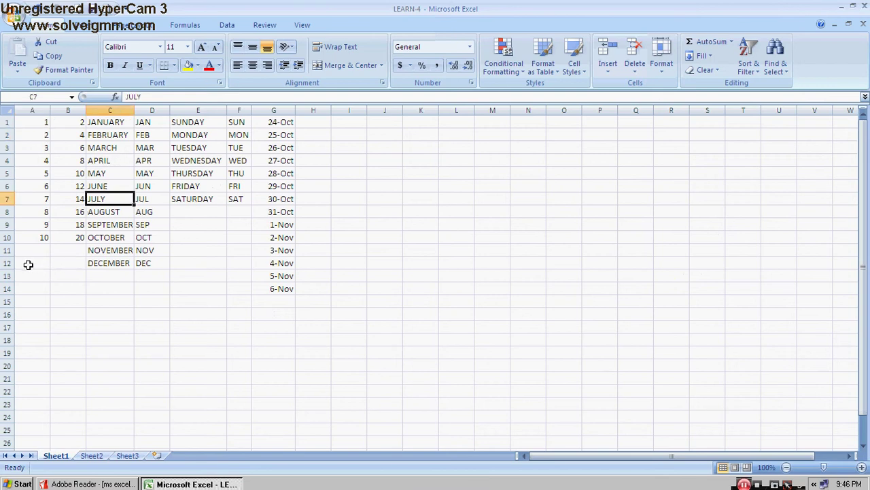
# - Insert an empty row above row 10, the October row, and undo the insertion
pyautogui.click(7, 237)
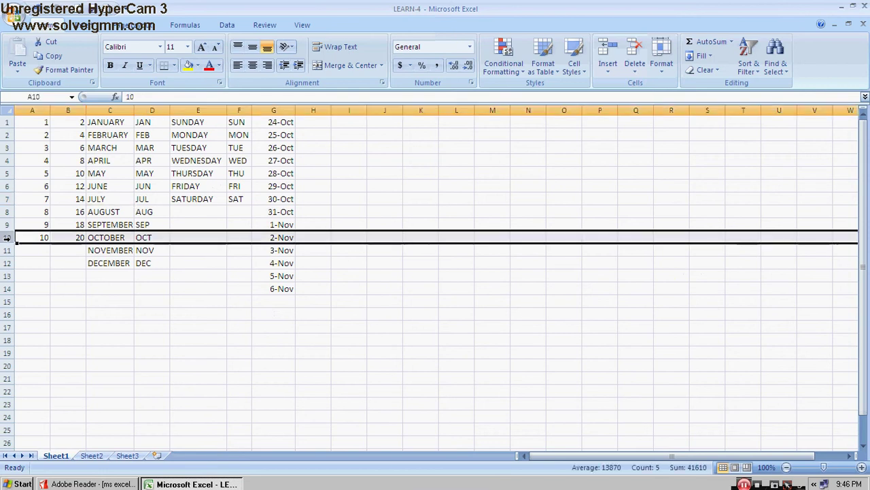
pyautogui.hotkey('shift', 'F10')
pyautogui.click(113, 305)
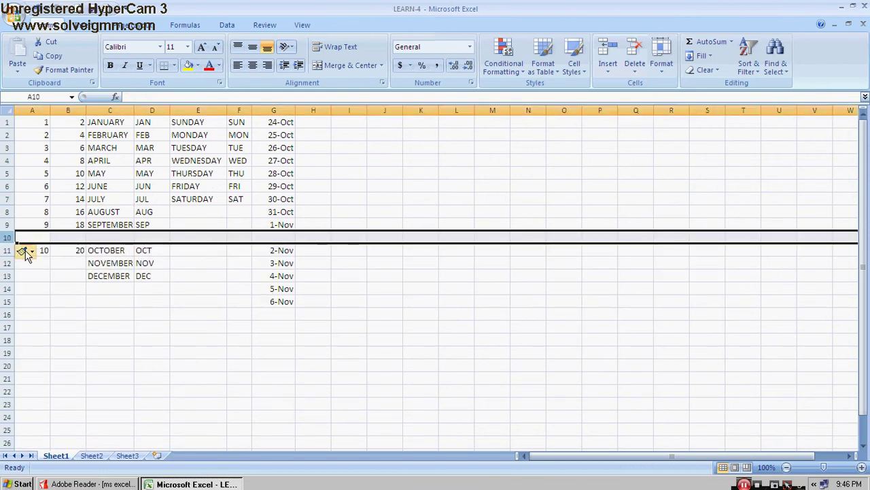
pyautogui.hotkey('ctrl', 'z')
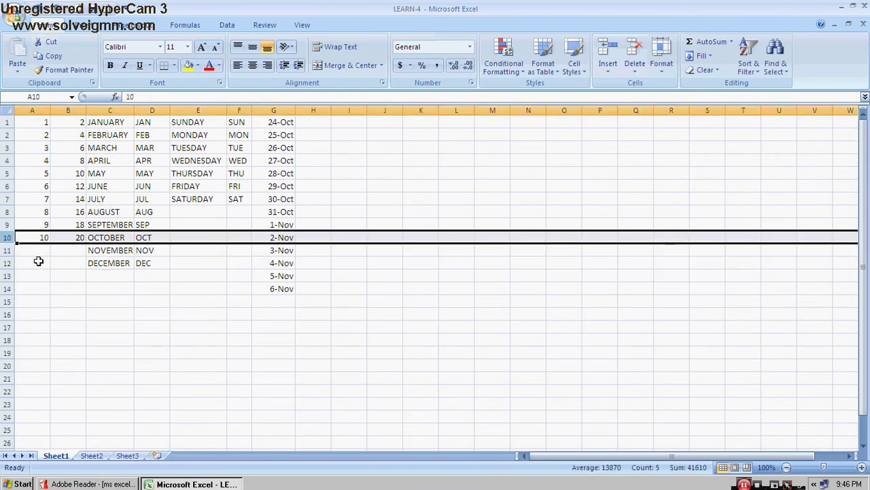
# - Hide row 8, which contains the August entries
pyautogui.click(6, 212)
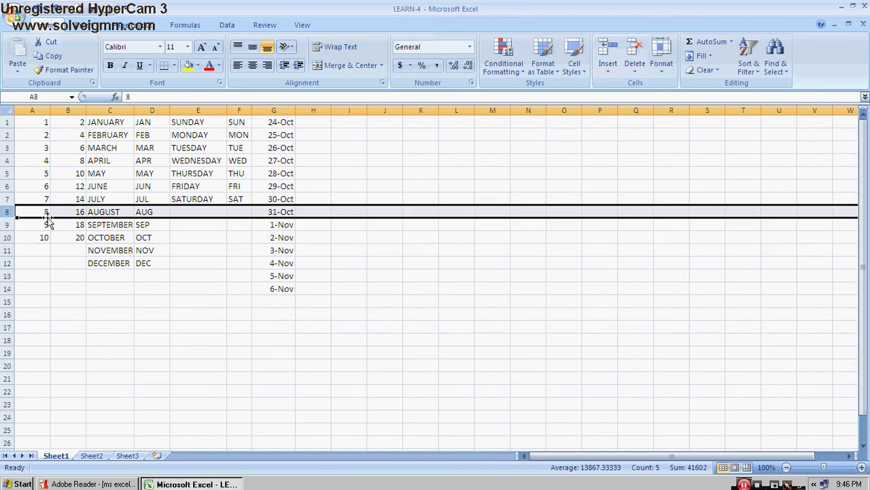
pyautogui.rightClick(6, 212)
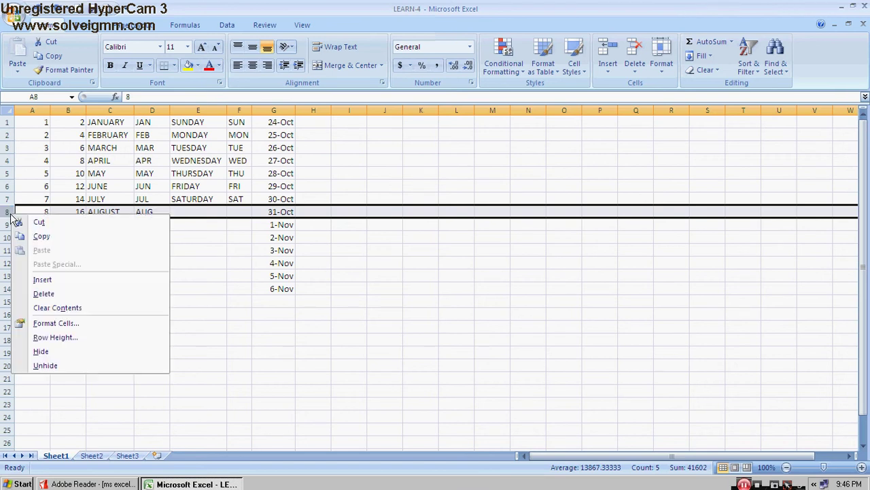
pyautogui.click(64, 351)
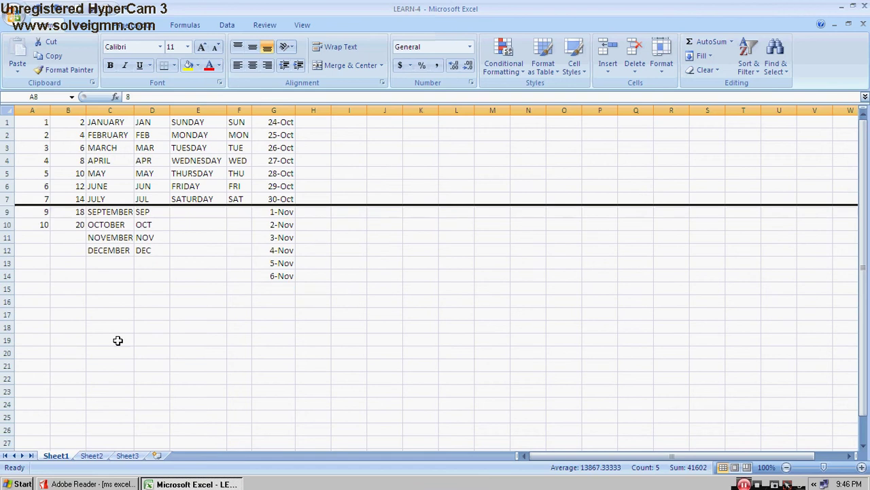
# - Hide row 4, which contains the April and Wednesday entries
pyautogui.click(5, 161)
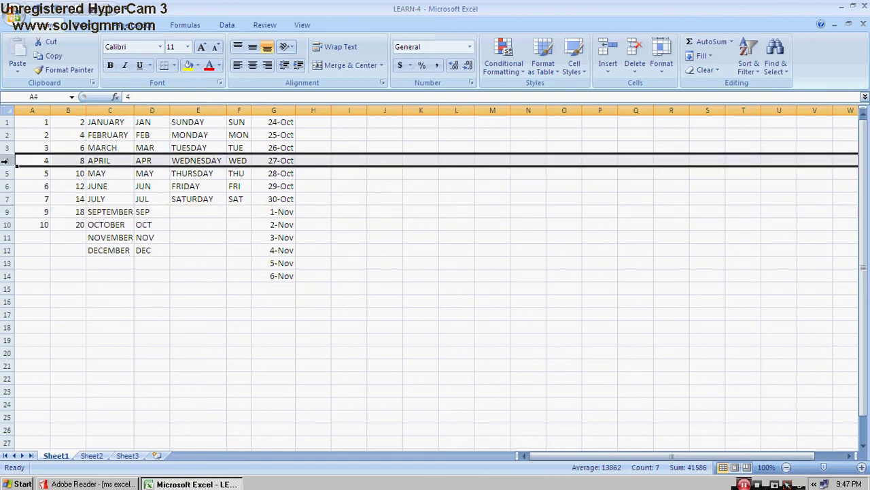
pyautogui.rightClick(4, 161)
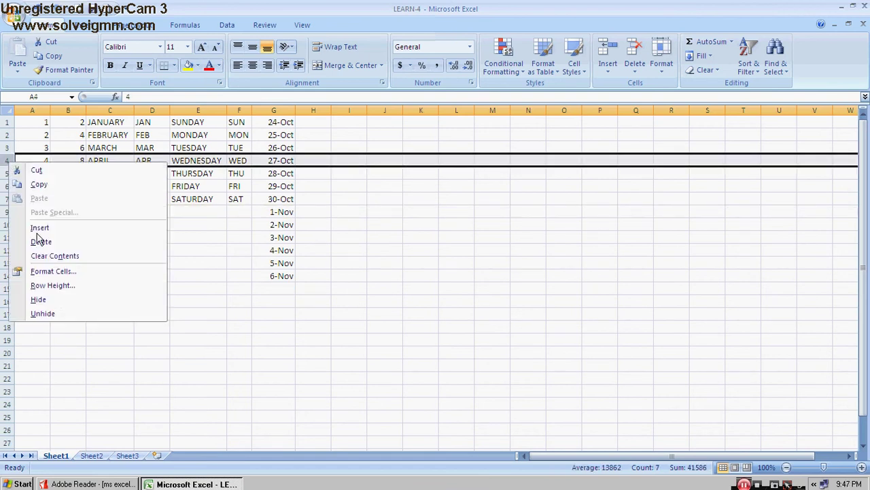
pyautogui.click(55, 298)
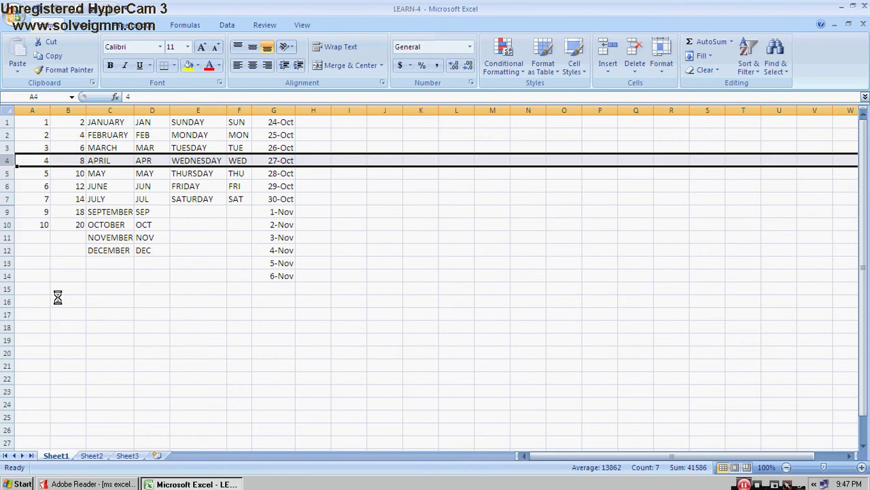
# - Hide row 2 with the Hide Rows command, based on the selected cell A2
pyautogui.click(26, 136)
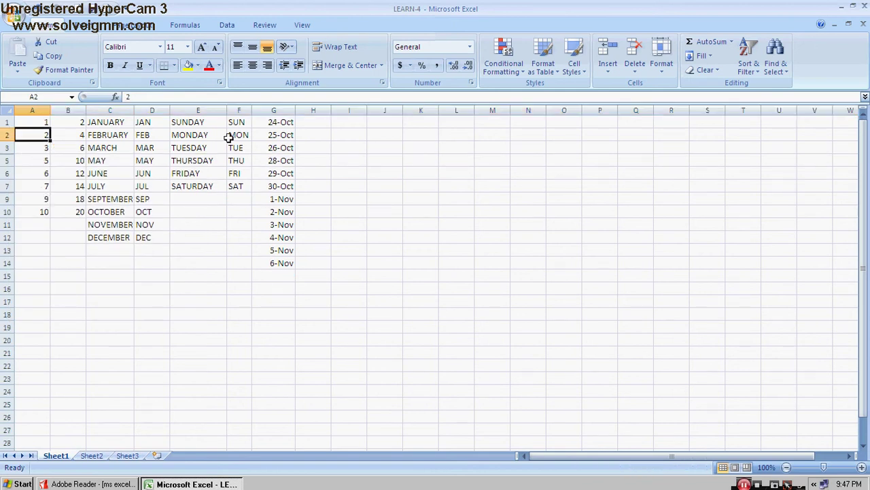
pyautogui.click(664, 72)
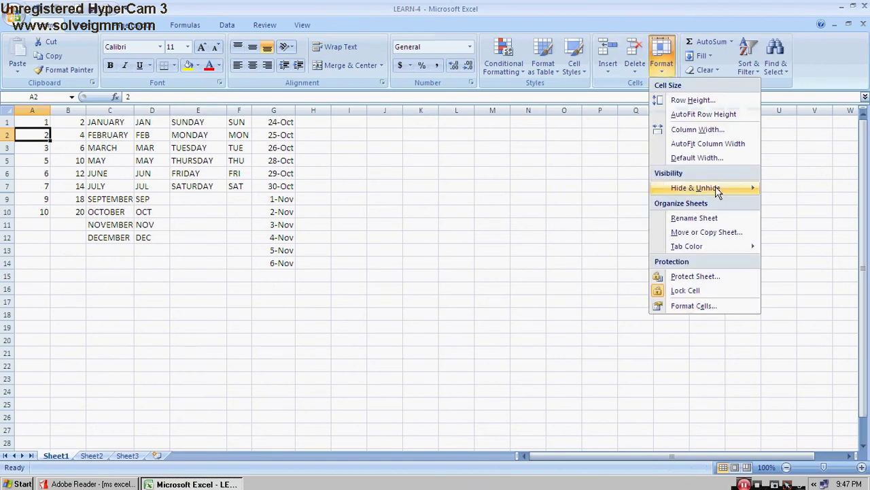
pyautogui.moveTo(717, 185)
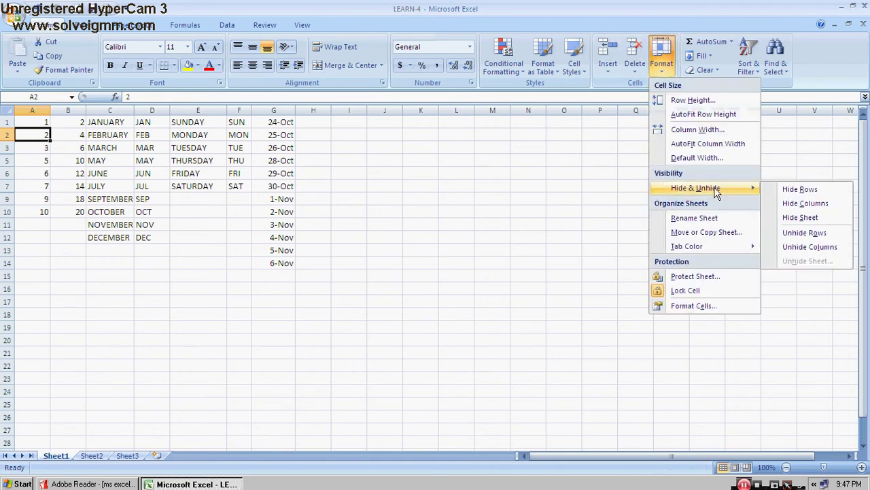
pyautogui.click(789, 190)
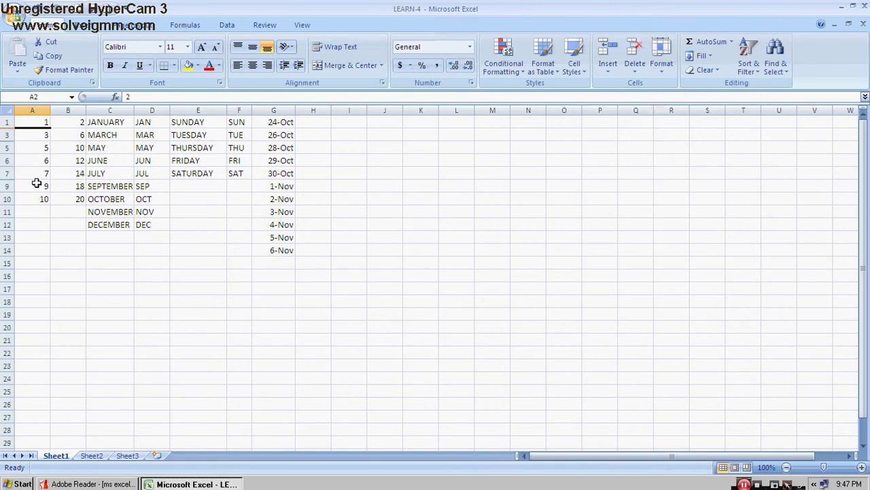
# - Unhide all hidden rows at once by selecting the entire sheet, and check rows 2, 4 and 8
pyautogui.click(7, 110)
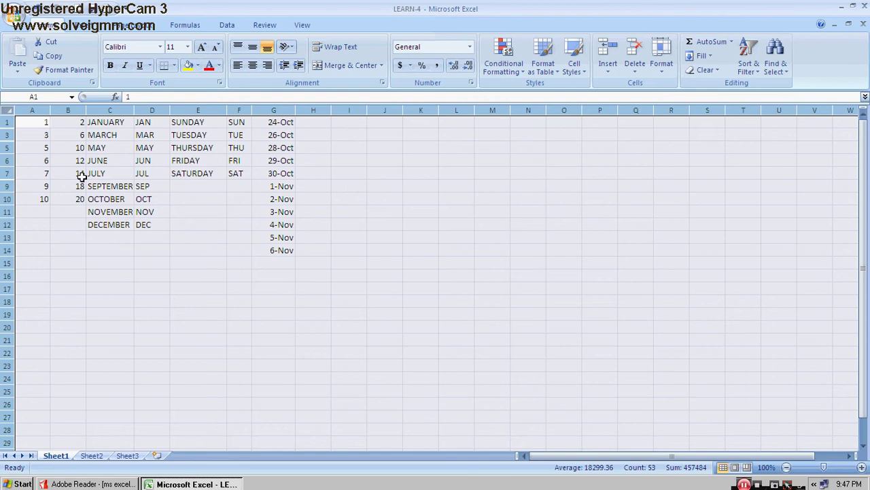
pyautogui.rightClick(7, 113)
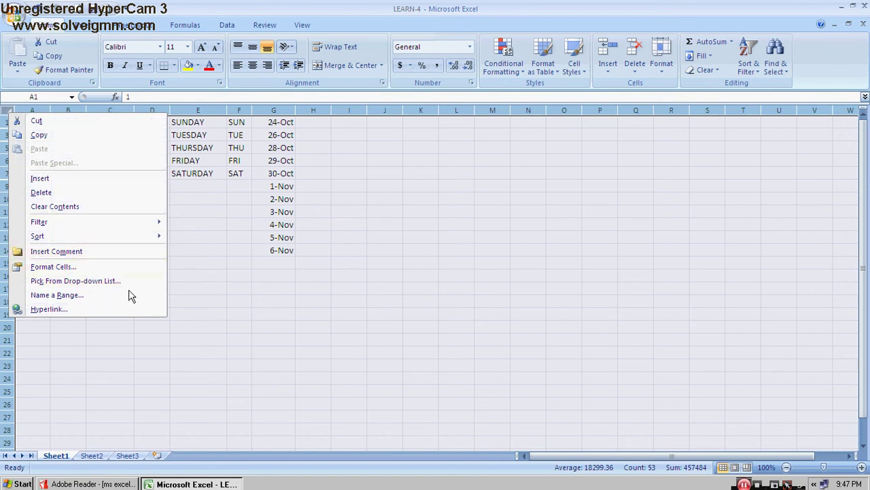
pyautogui.click(214, 285)
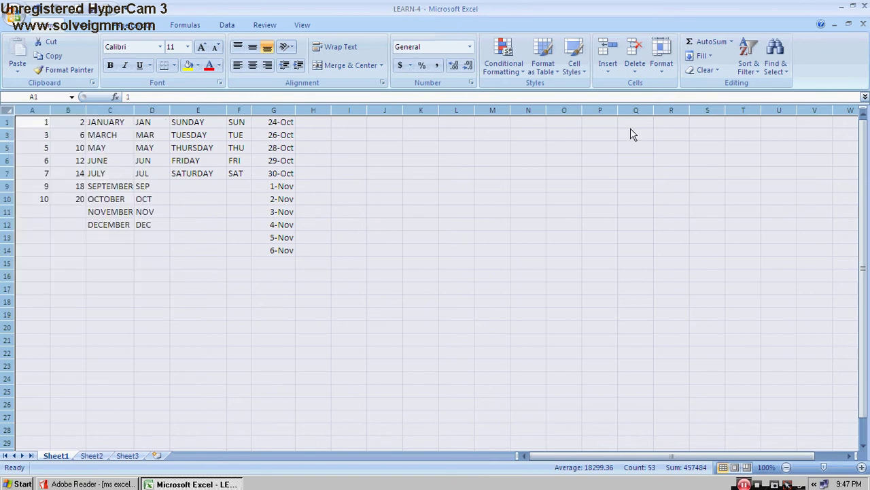
pyautogui.click(663, 68)
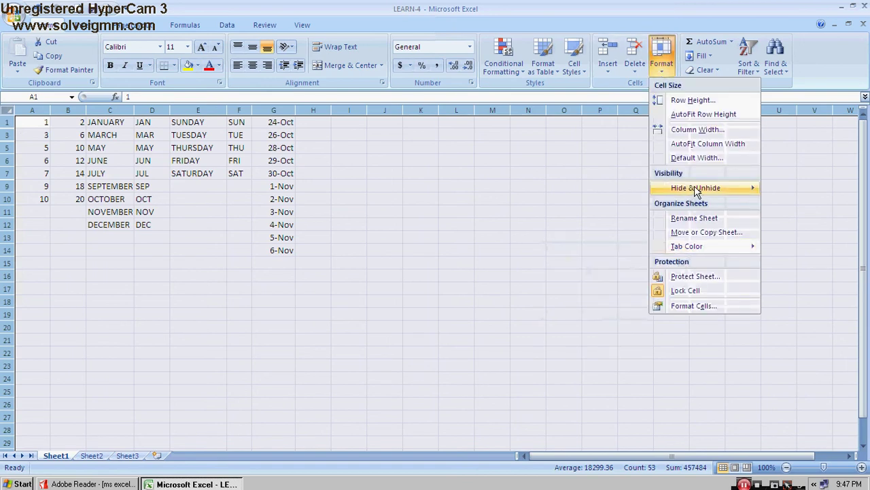
pyautogui.moveTo(748, 189)
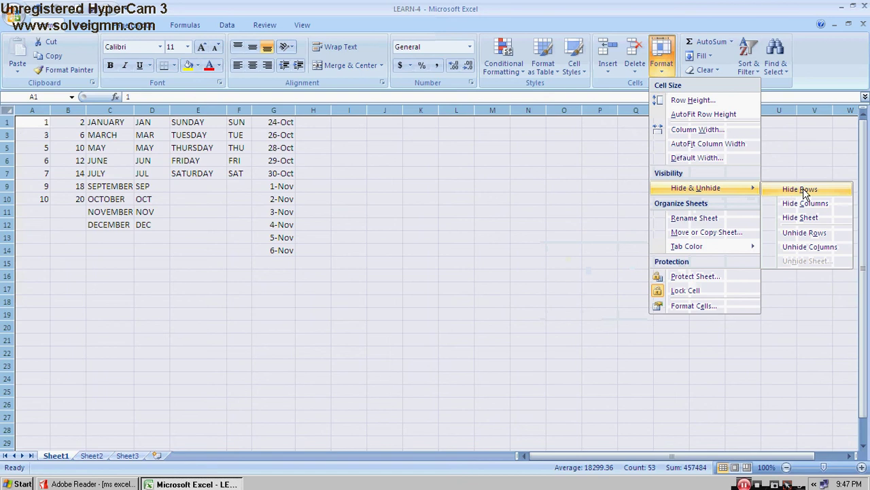
pyautogui.click(814, 233)
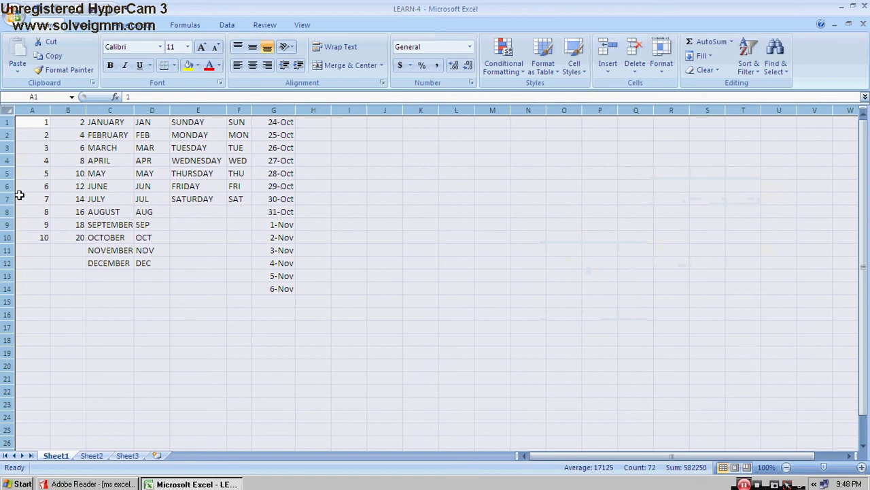
pyautogui.click(3, 135)
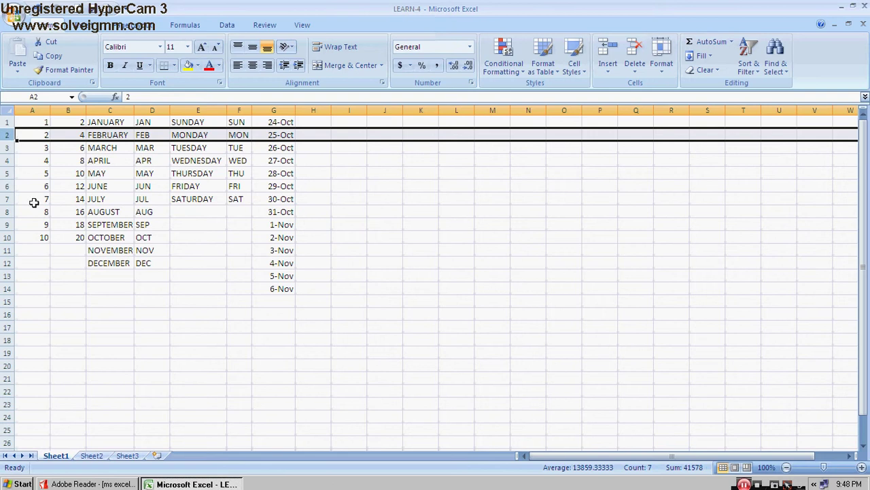
pyautogui.click(6, 160)
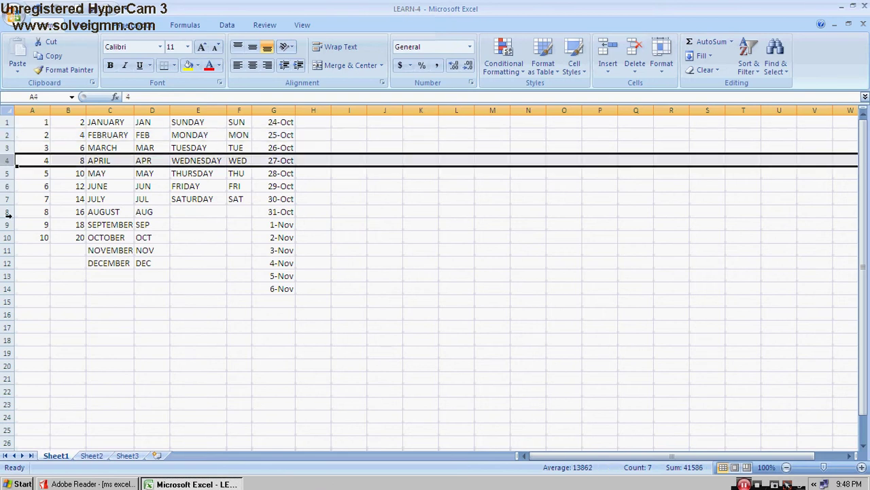
pyautogui.click(4, 212)
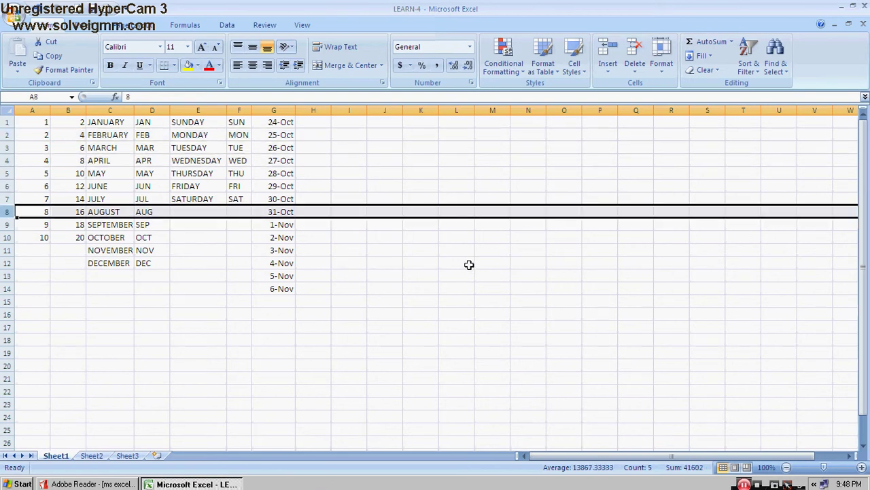
pyautogui.click(455, 290)
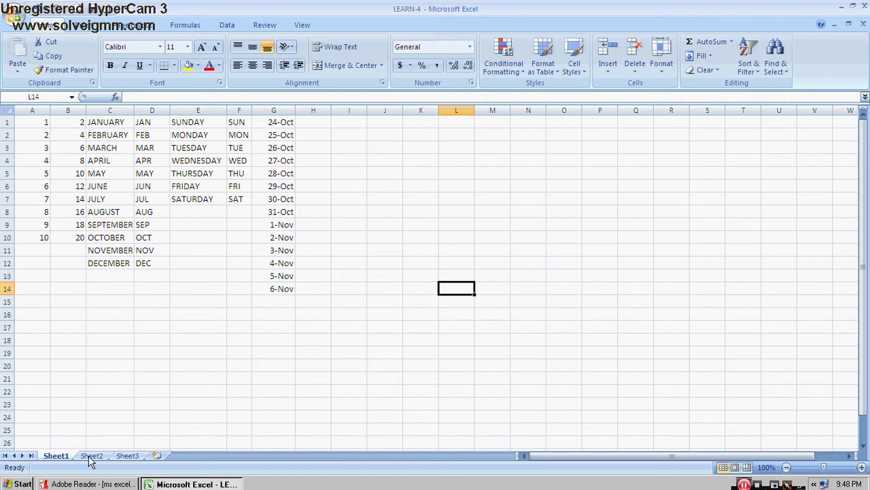
# - Insert a new blank worksheet after Sheet3, look at Sheet3 and return to the new sheet
pyautogui.click(157, 457)
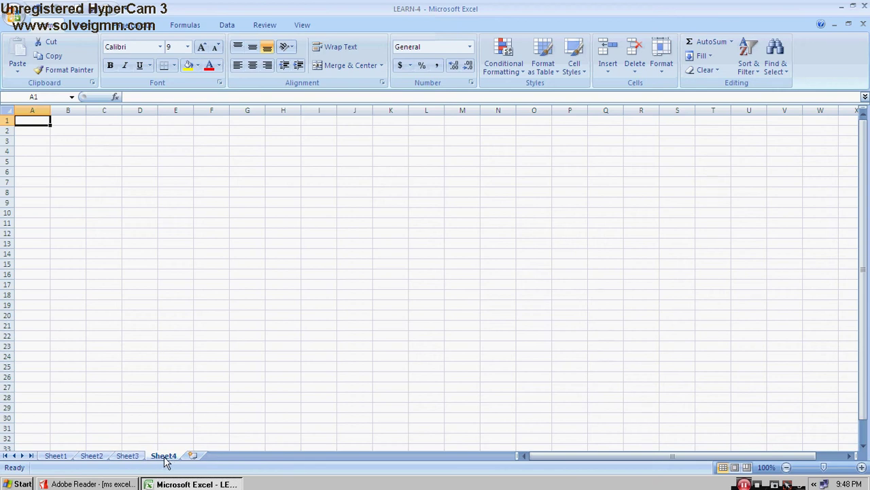
pyautogui.click(129, 458)
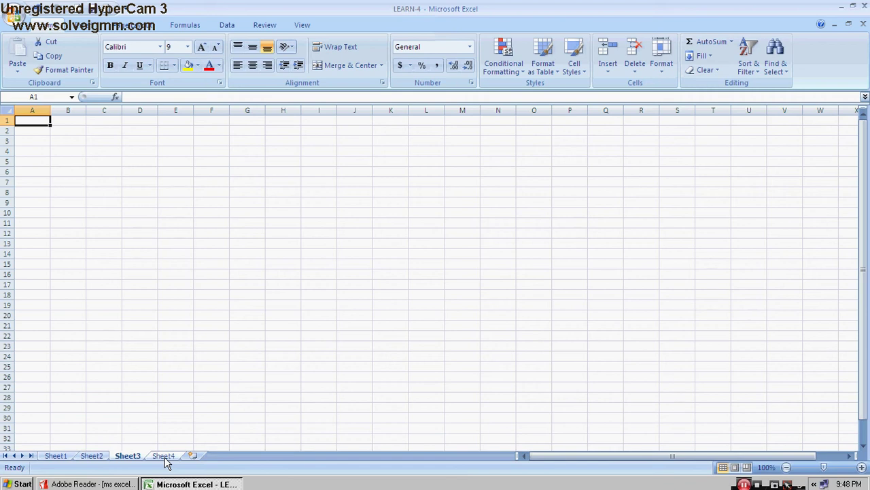
pyautogui.click(164, 457)
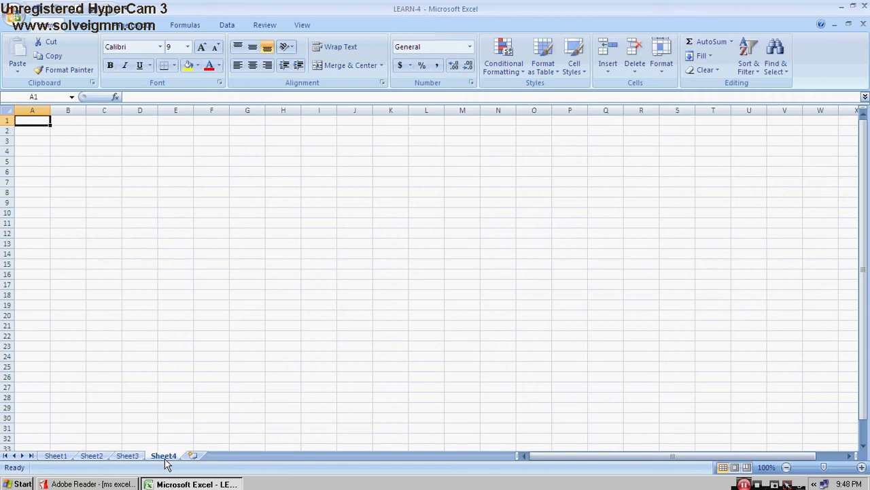
# - Delete the Sheet4 worksheet and insert a new blank worksheet after Sheet3
pyautogui.rightClick(166, 461)
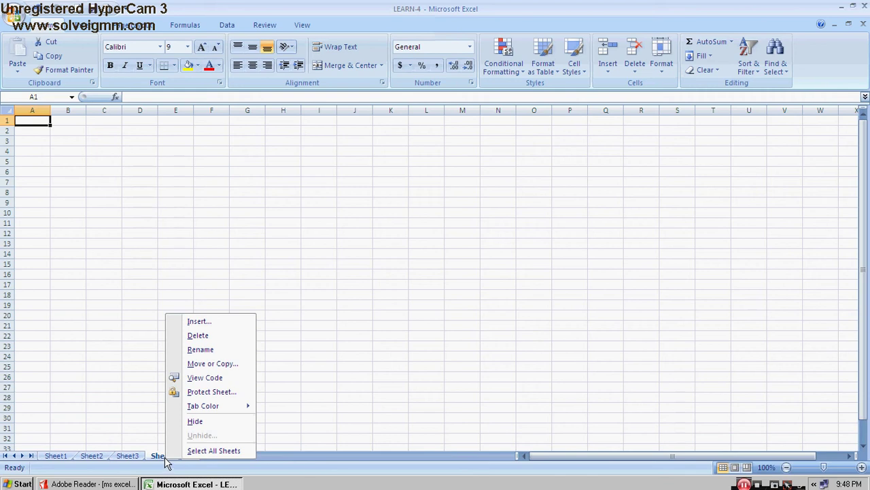
pyautogui.click(211, 336)
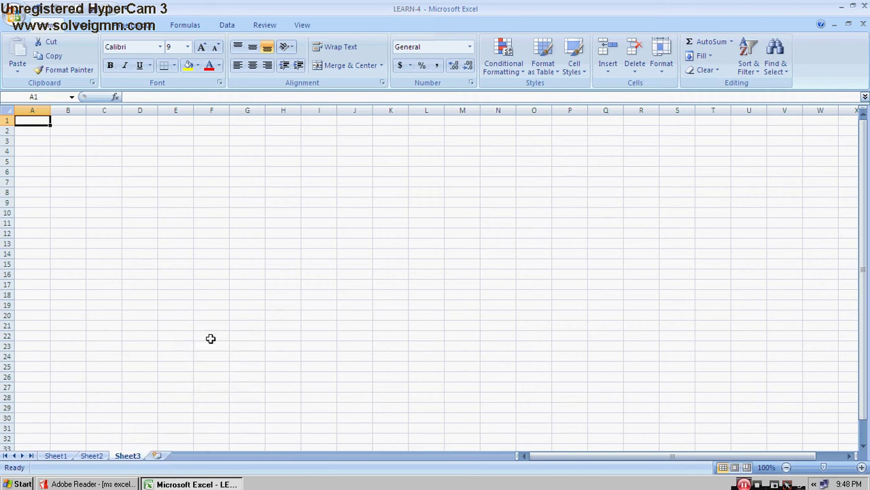
pyautogui.click(159, 456)
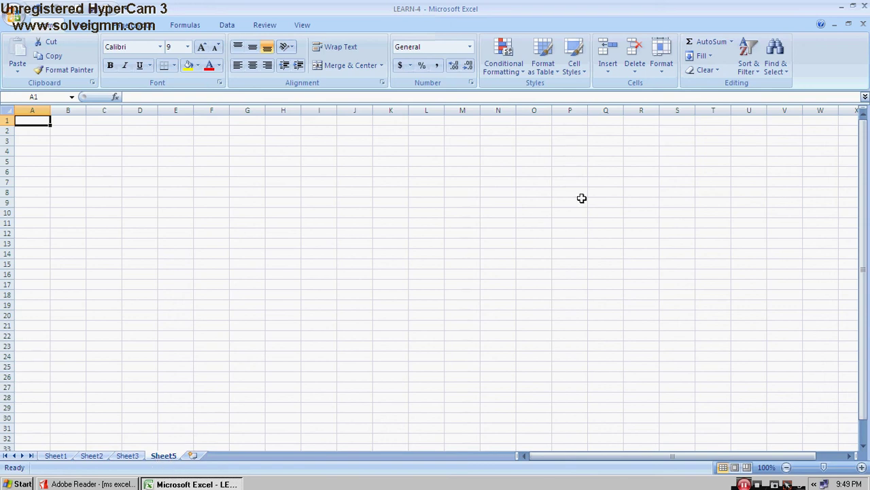
pyautogui.click(663, 65)
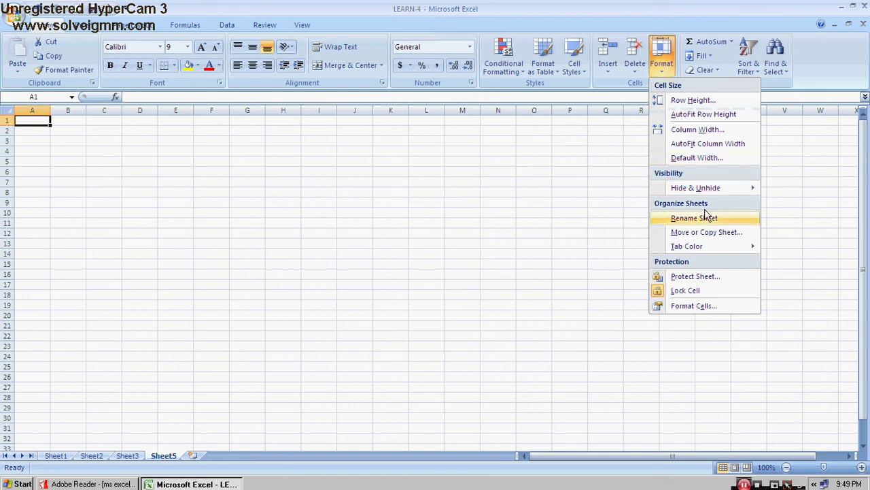
pyautogui.click(481, 267)
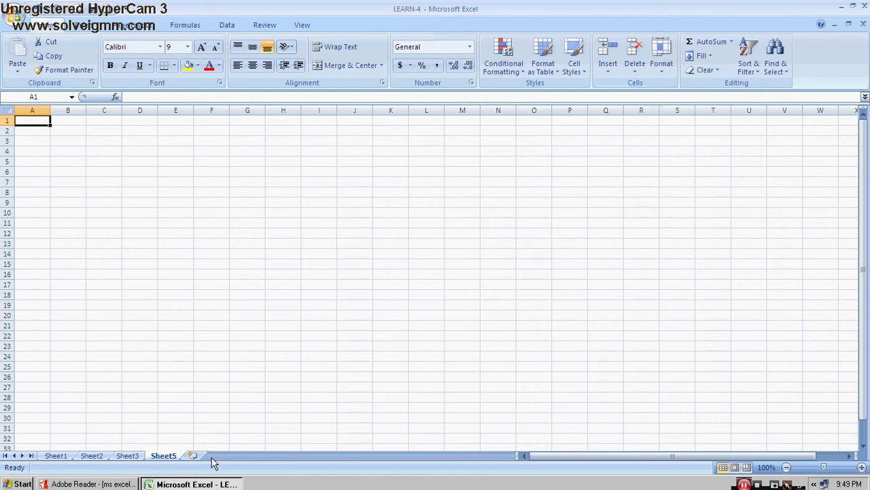
pyautogui.click(129, 456)
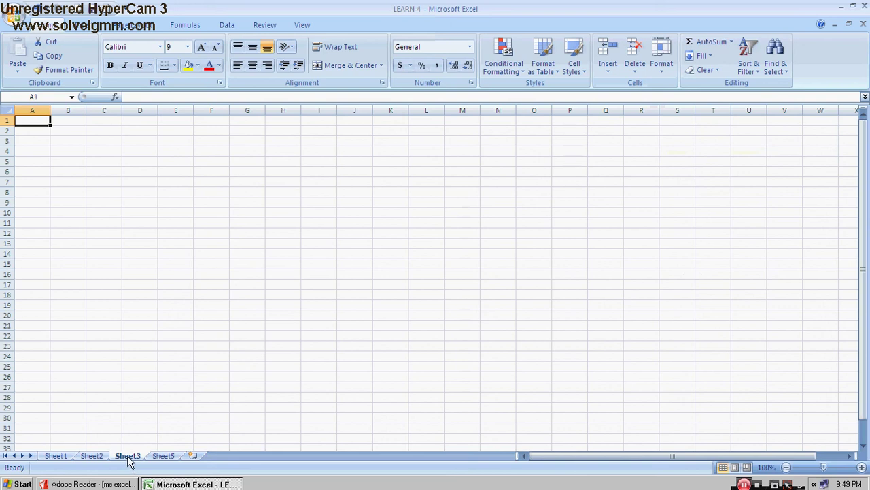
pyautogui.rightClick(131, 456)
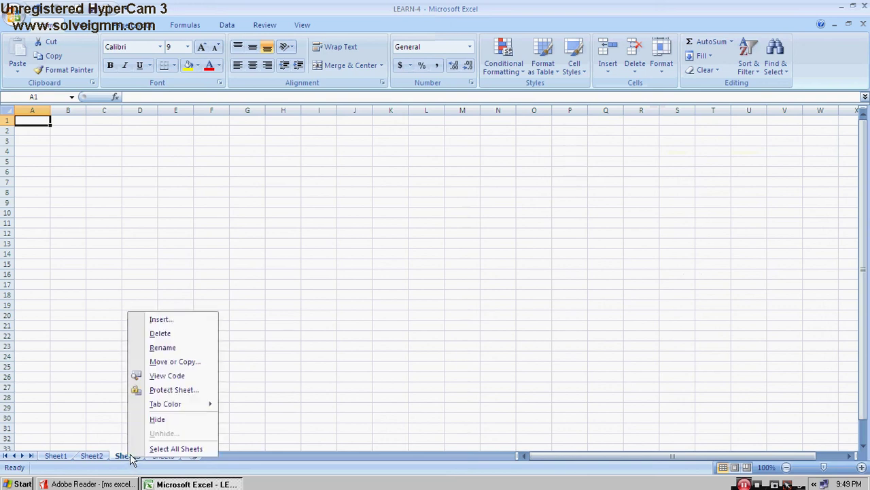
pyautogui.click(330, 398)
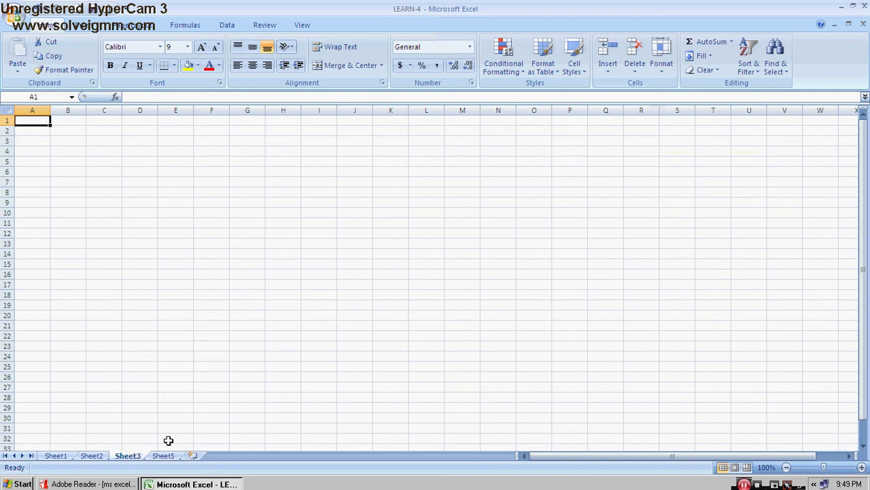
# - Rename the Sheet1 worksheet, which holds the month and weekday lists, as MONTH
pyautogui.click(60, 457)
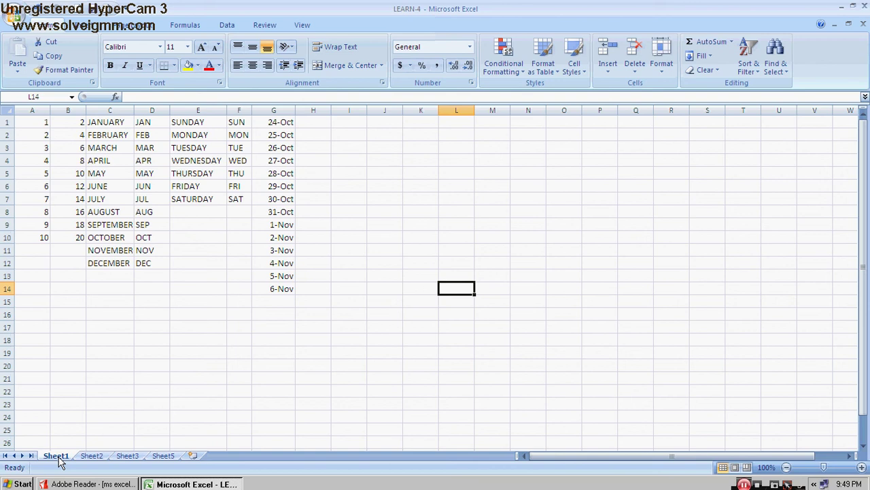
pyautogui.rightClick(60, 459)
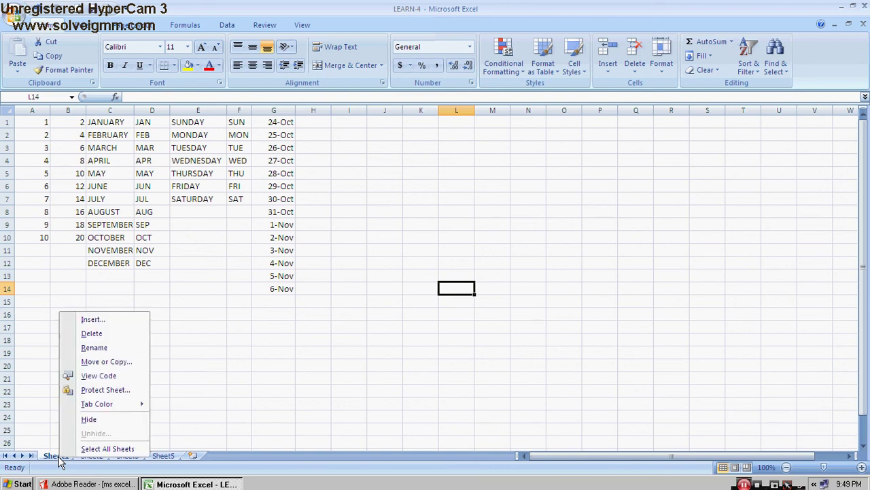
pyautogui.click(105, 348)
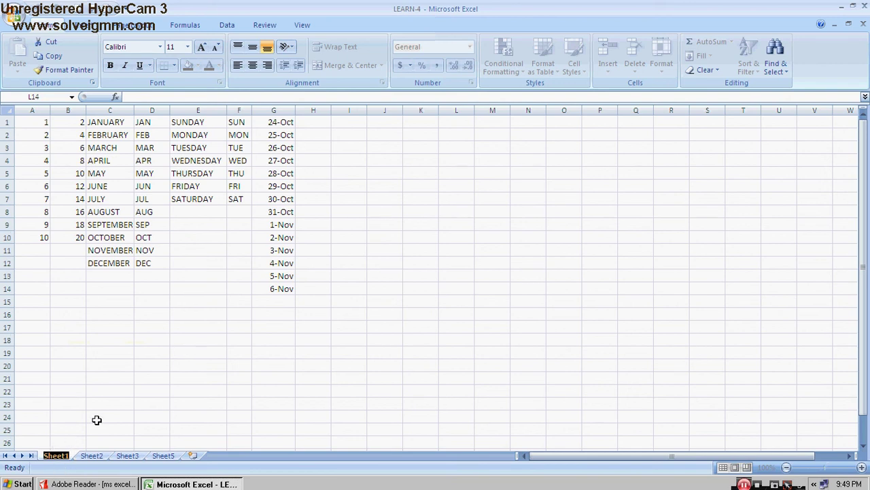
pyautogui.write('MONTH')
pyautogui.click(151, 403)
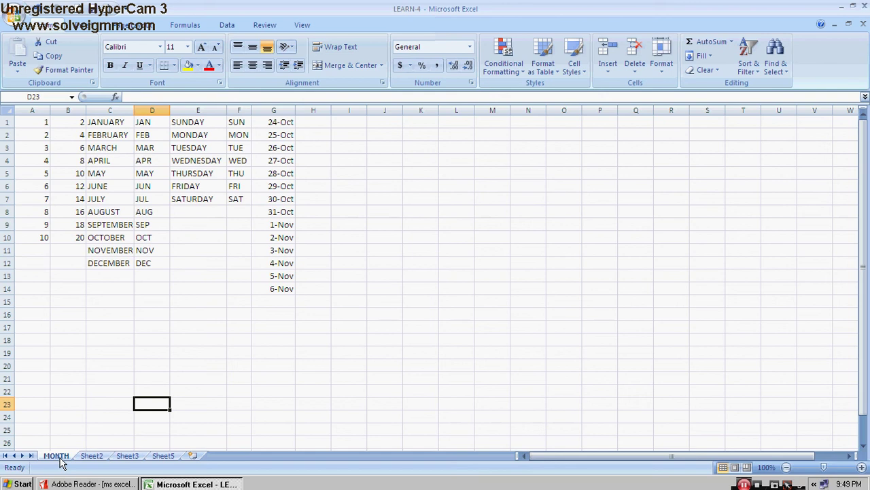
pyautogui.click(350, 356)
# - Switch to Adobe Reader and review the MS Excel-2007 lesson outline on the cells block
pyautogui.click(105, 484)
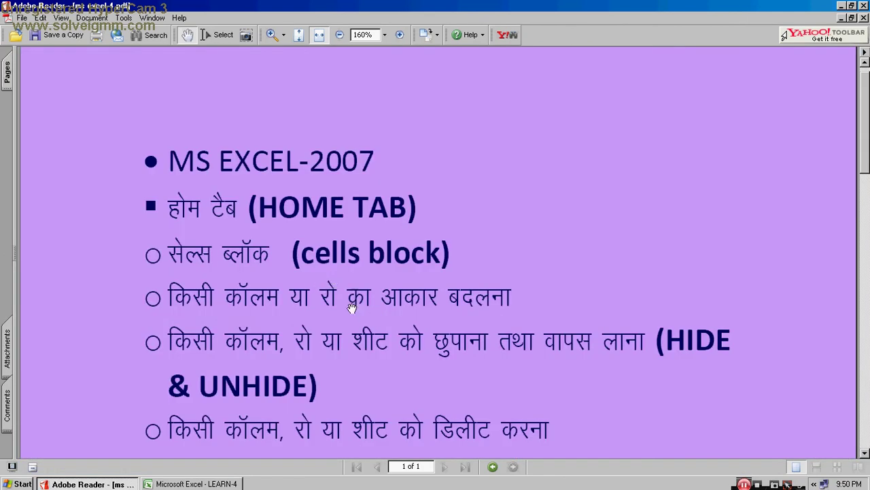
pyautogui.scroll(-1, 352, 308)
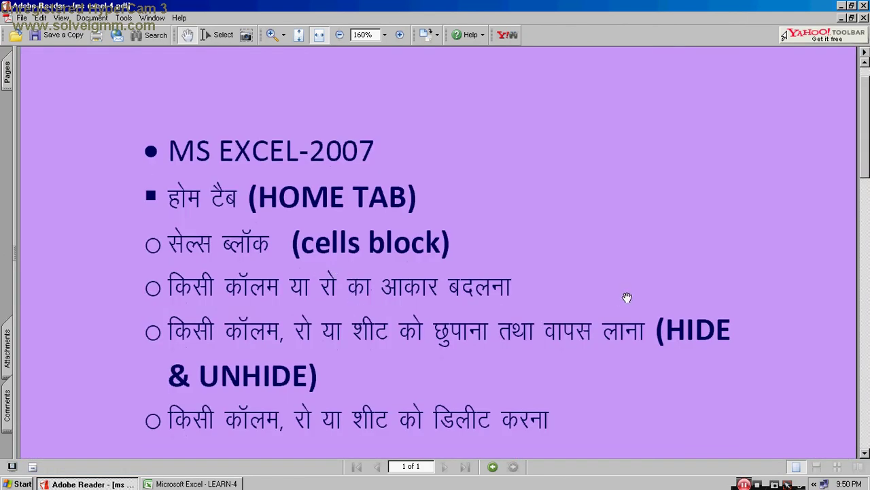